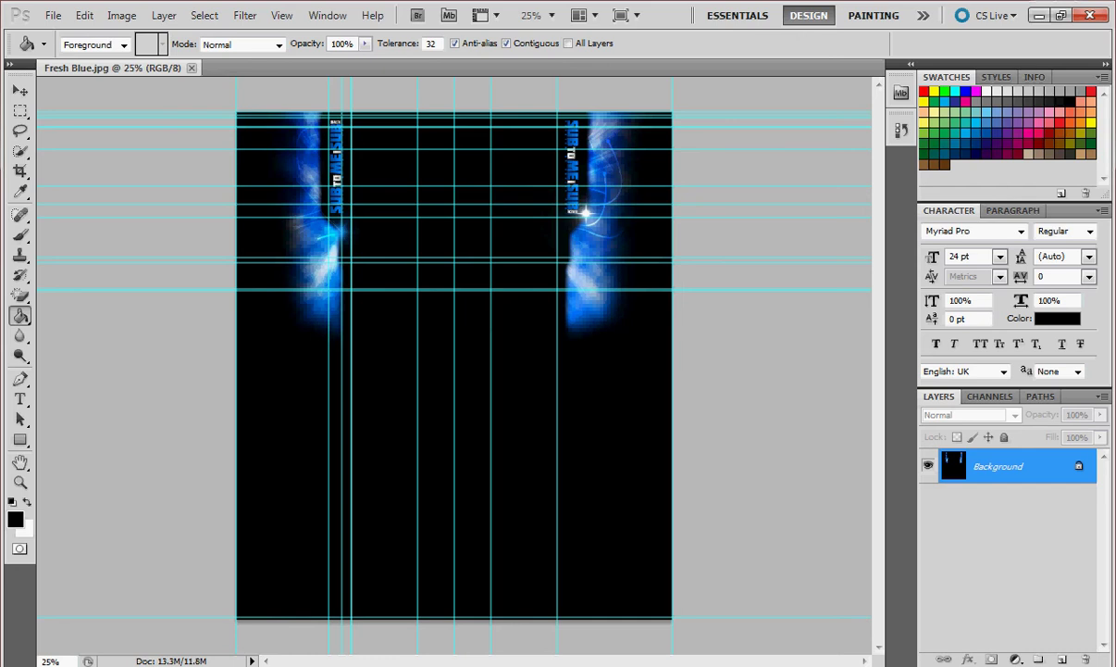
# - Switch to the Downloads folder in Windows Explorer and import the 175px-644Zekrom image into the Fresh Blue.jpg document
pyautogui.hotkey('alt', 'Tab')
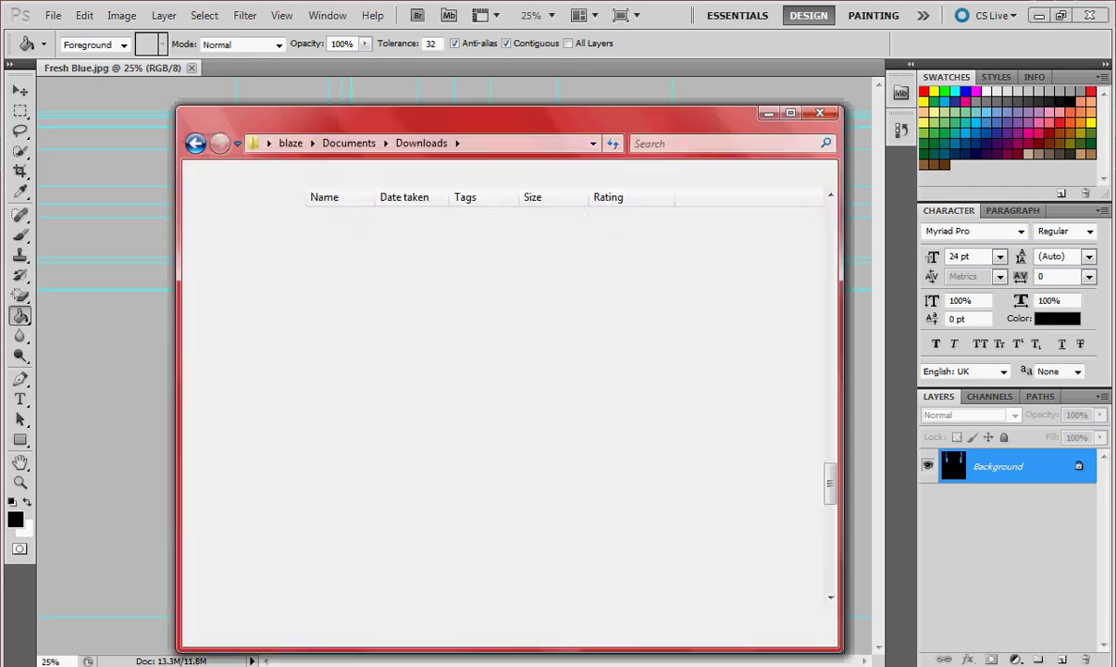
pyautogui.hotkey('alt', 'Tab')
pyautogui.hotkey('alt', 'Tab')
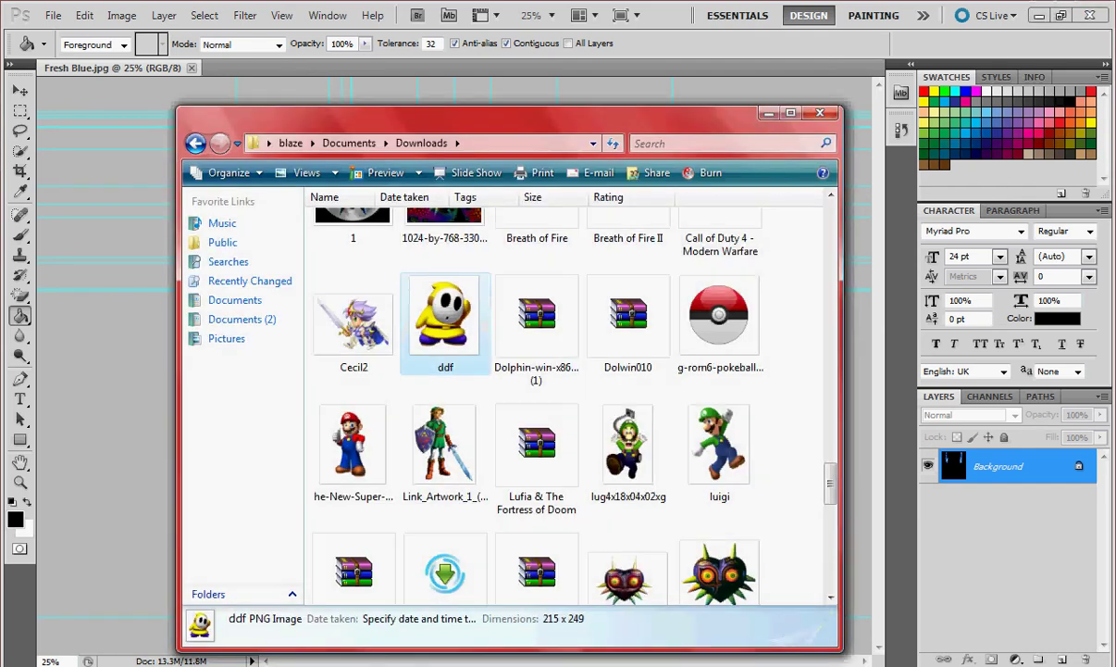
pyautogui.scroll(5, 444, 352)
pyautogui.scroll(6, 519, 398)
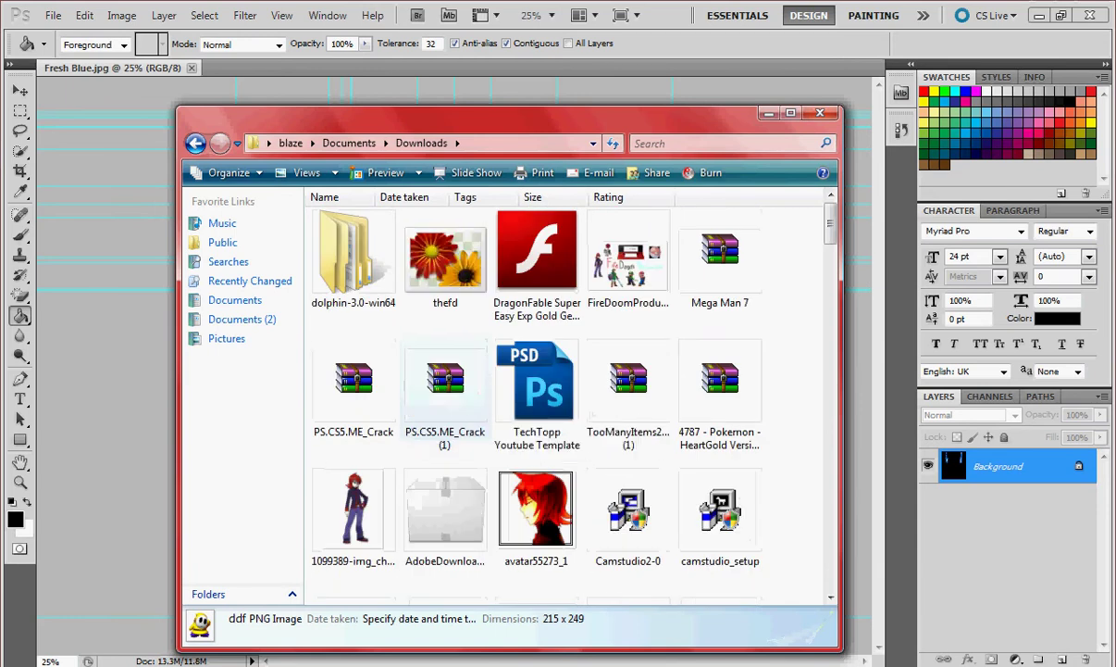
pyautogui.scroll(-3, 567, 403)
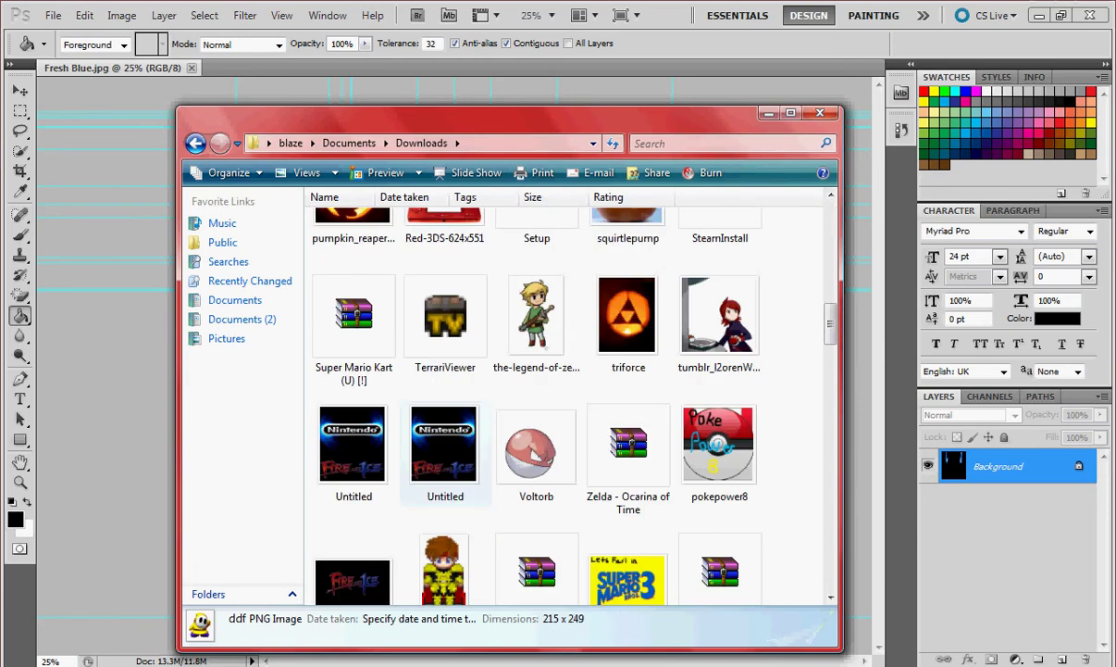
pyautogui.scroll(3, 519, 407)
pyautogui.scroll(-9, 421, 495)
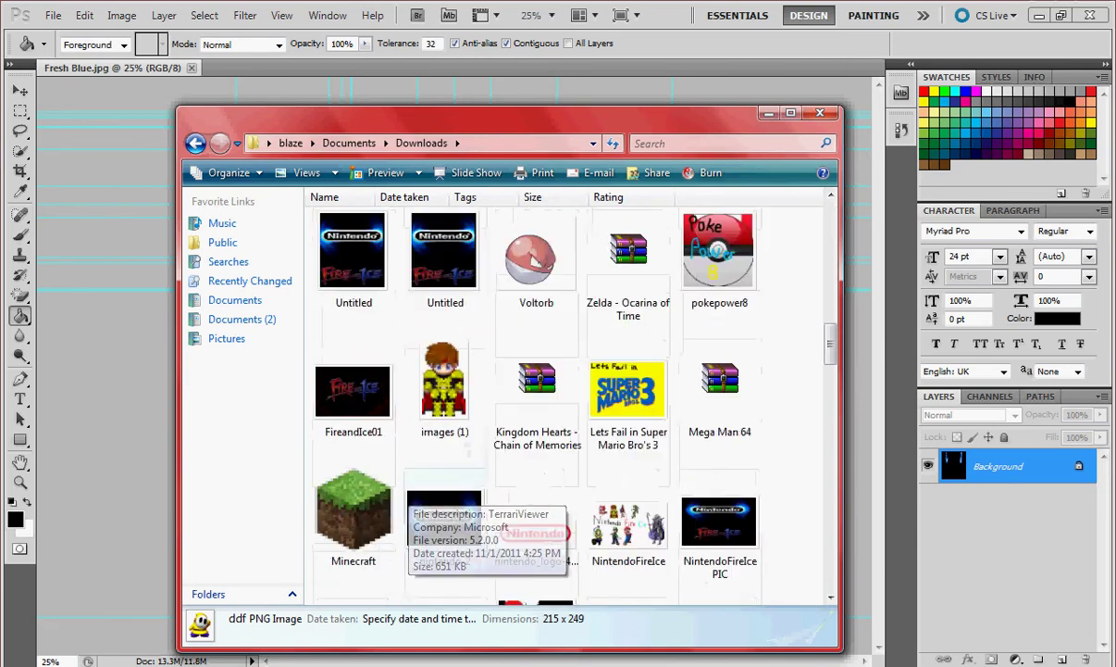
pyautogui.scroll(-7, 421, 496)
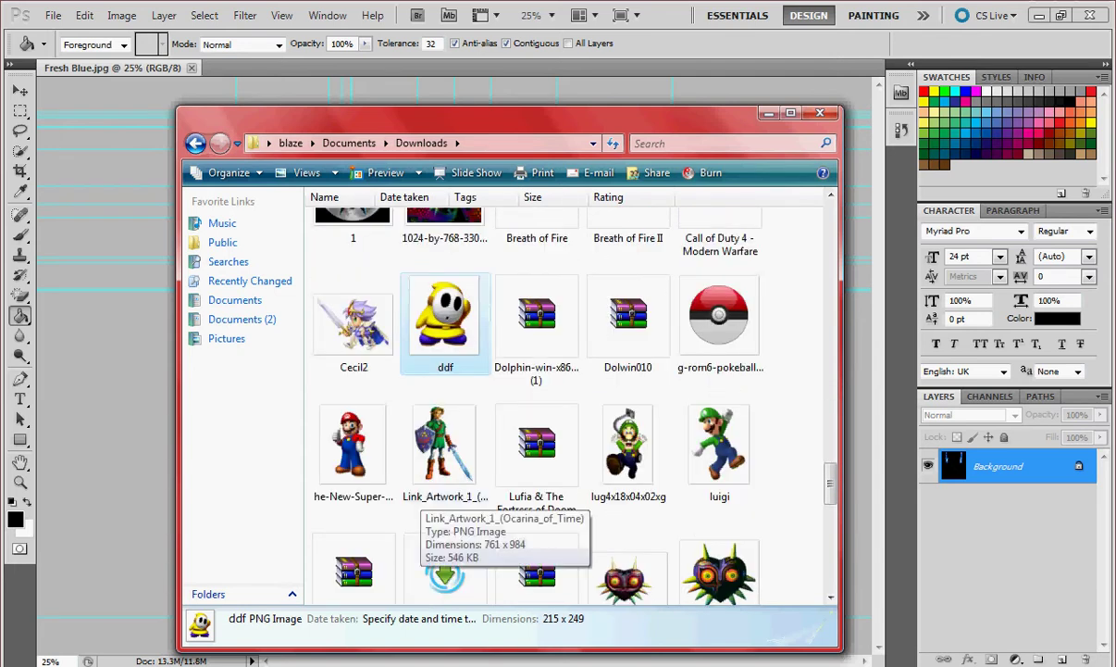
pyautogui.scroll(-7, 435, 491)
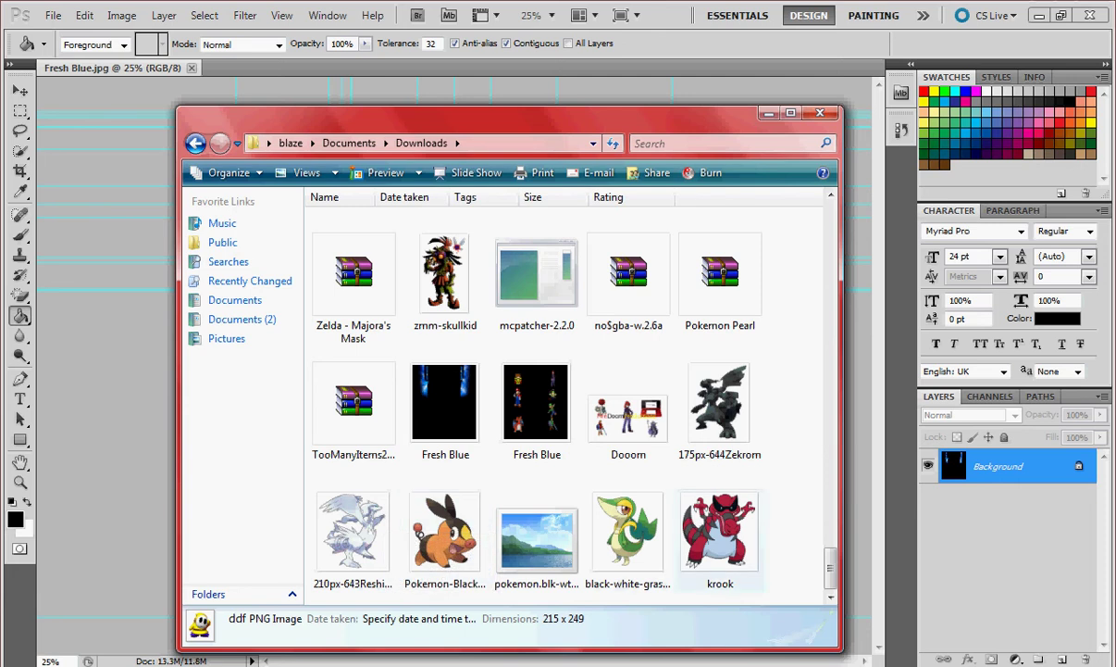
pyautogui.moveTo(719, 407); pyautogui.dragTo(488, 398)
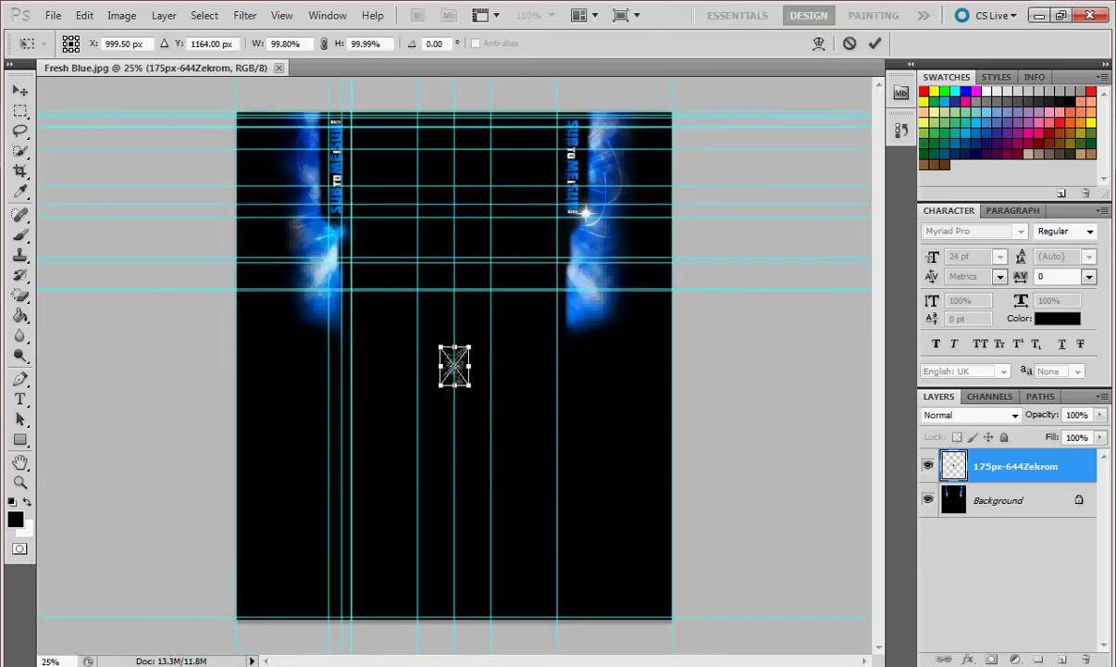
# - Scale the Zekrom image to about 450% wide and 419% high and place it over the left blue flame
pyautogui.moveTo(441, 347); pyautogui.dragTo(319, 218)
pyautogui.moveTo(393, 301); pyautogui.dragTo(341, 226)
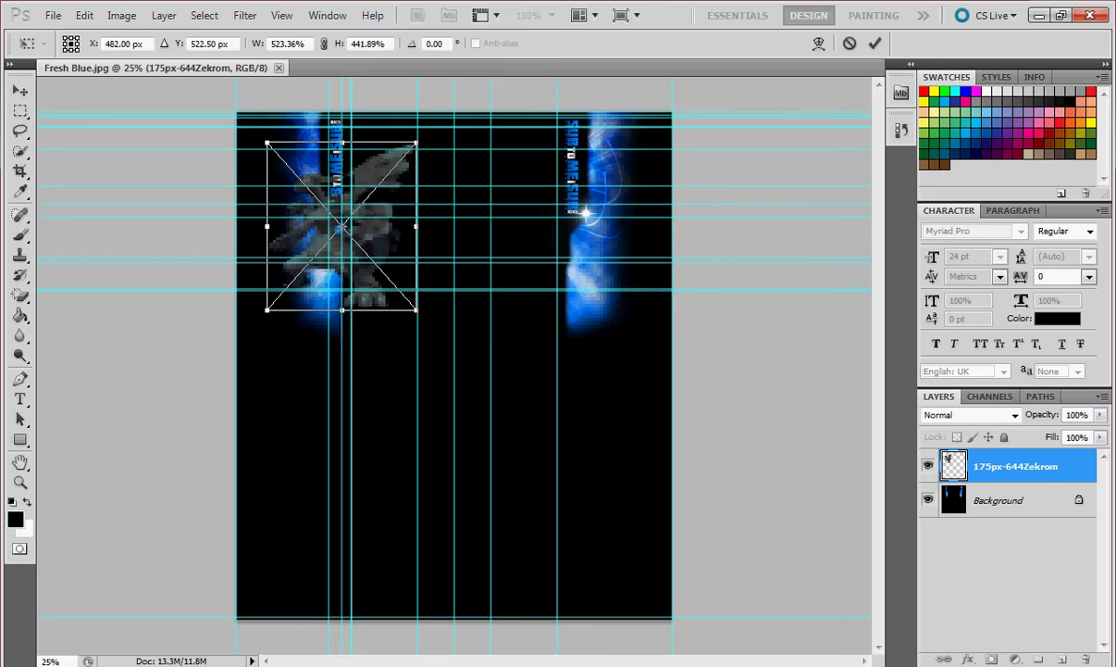
pyautogui.moveTo(416, 310); pyautogui.dragTo(396, 301)
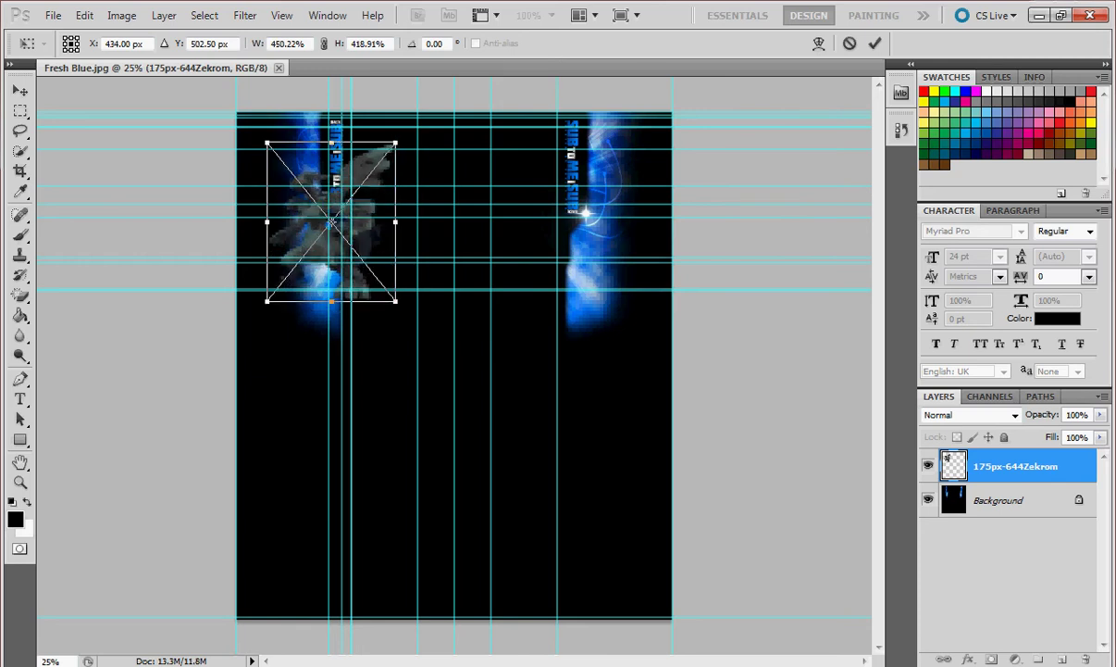
pyautogui.moveTo(331, 222); pyautogui.dragTo(329, 228)
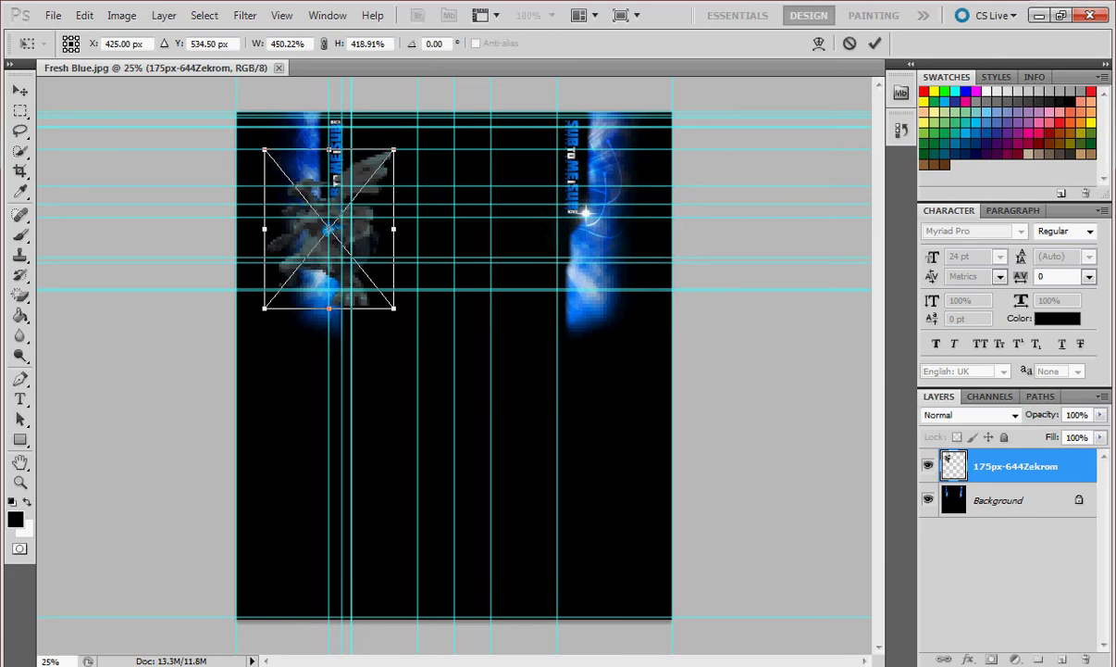
pyautogui.moveTo(356, 228)
pyautogui.mouseDown()
pyautogui.moveTo(377, 228)
pyautogui.moveTo(368, 228)
pyautogui.mouseUp()
pyautogui.rightClick(354, 229)
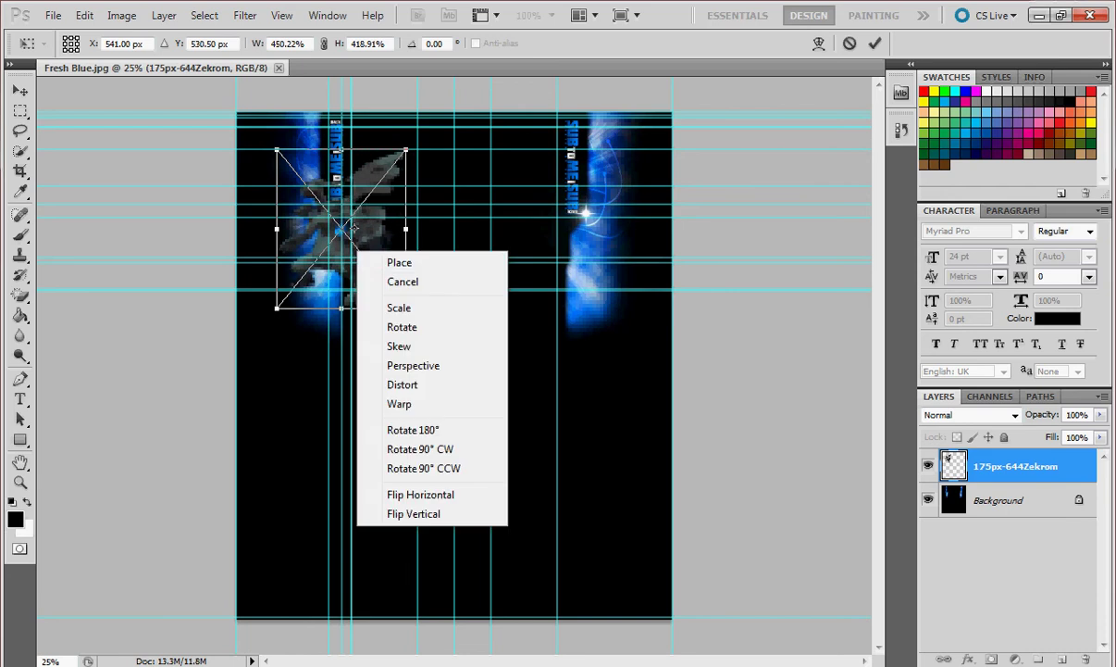
pyautogui.click(399, 259)
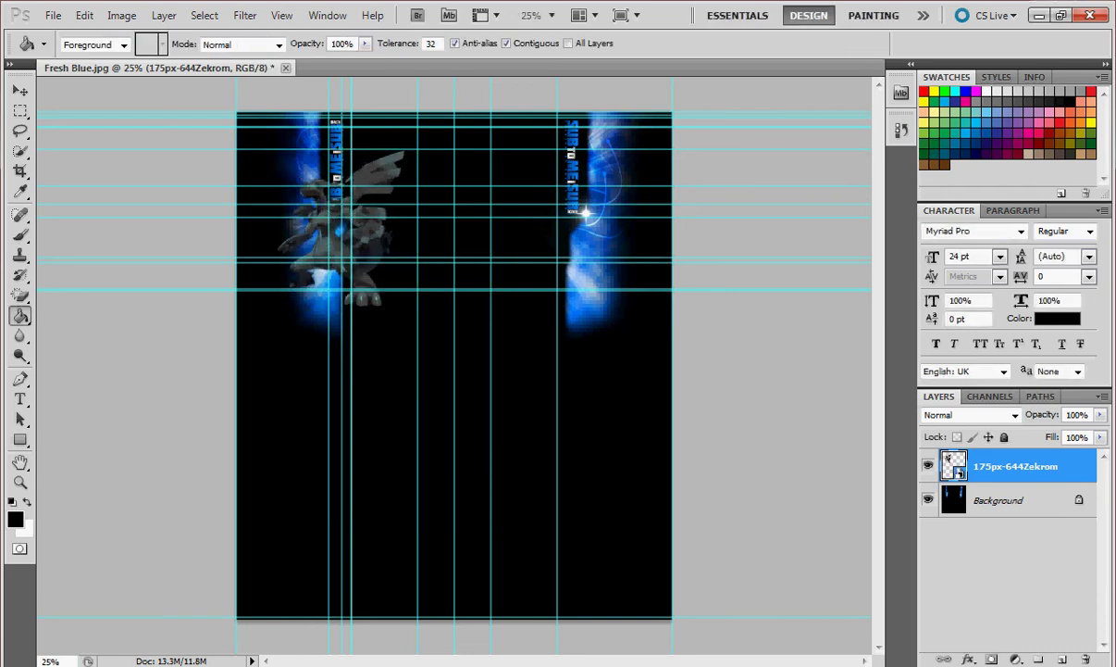
# - Rasterize the 175px-644Zekrom smart object layer
pyautogui.click(585, 213)
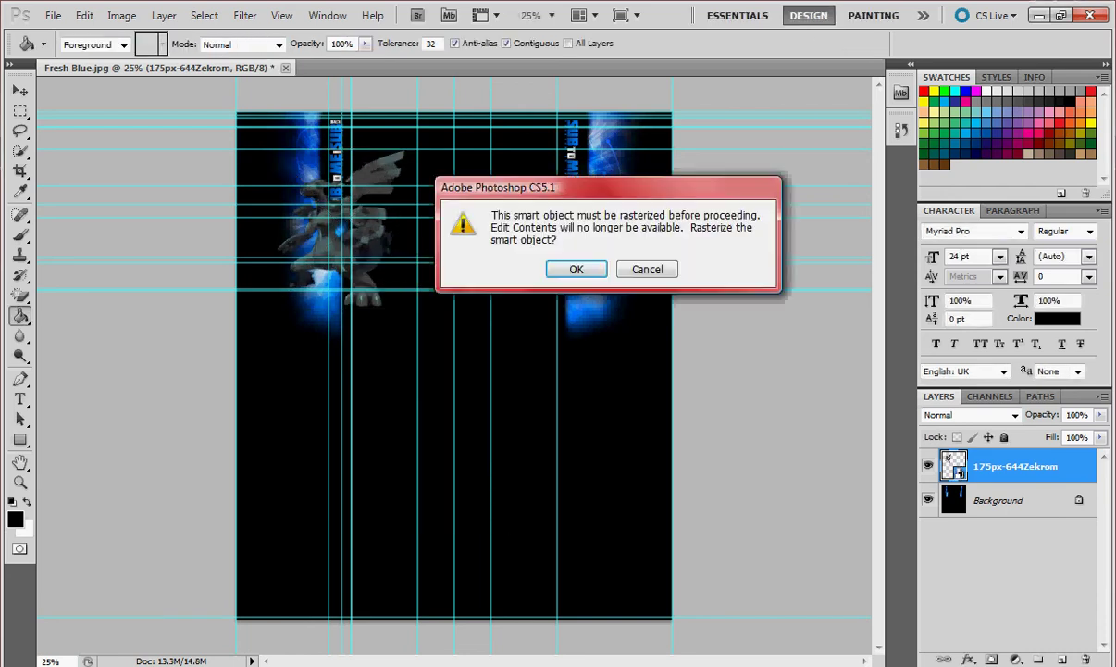
pyautogui.press('Return')
pyautogui.rightClick(585, 213)
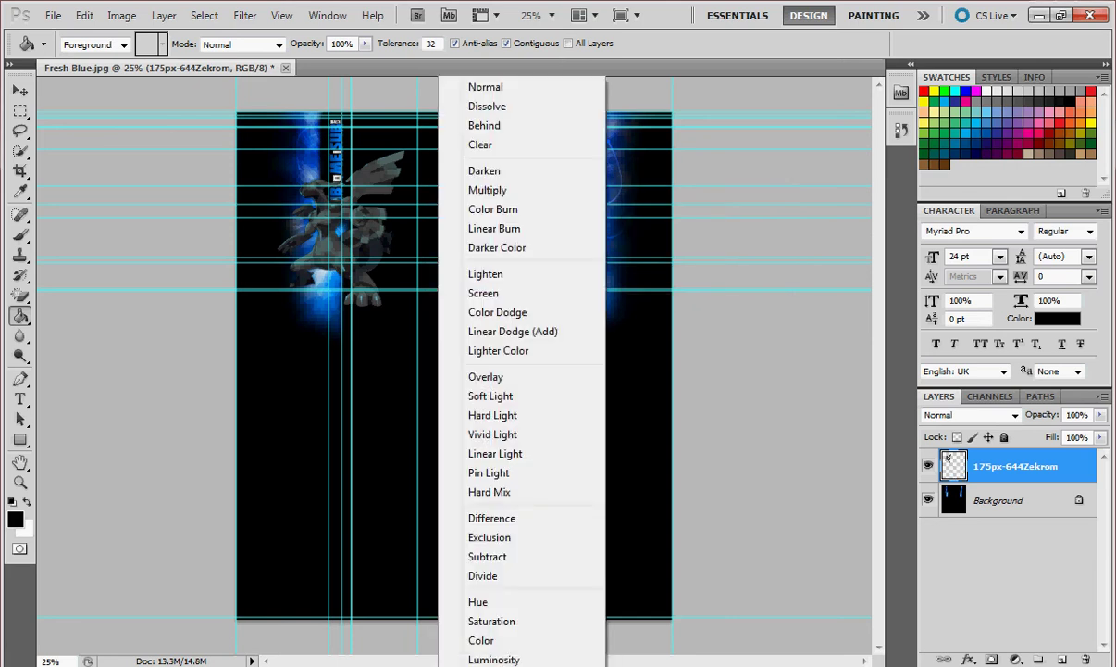
# - Import the 210px-643Reshiram image from Downloads and place it over the right blue flame, scaled to about 334% wide and 372% high
pyautogui.hotkey('alt', 'Tab')
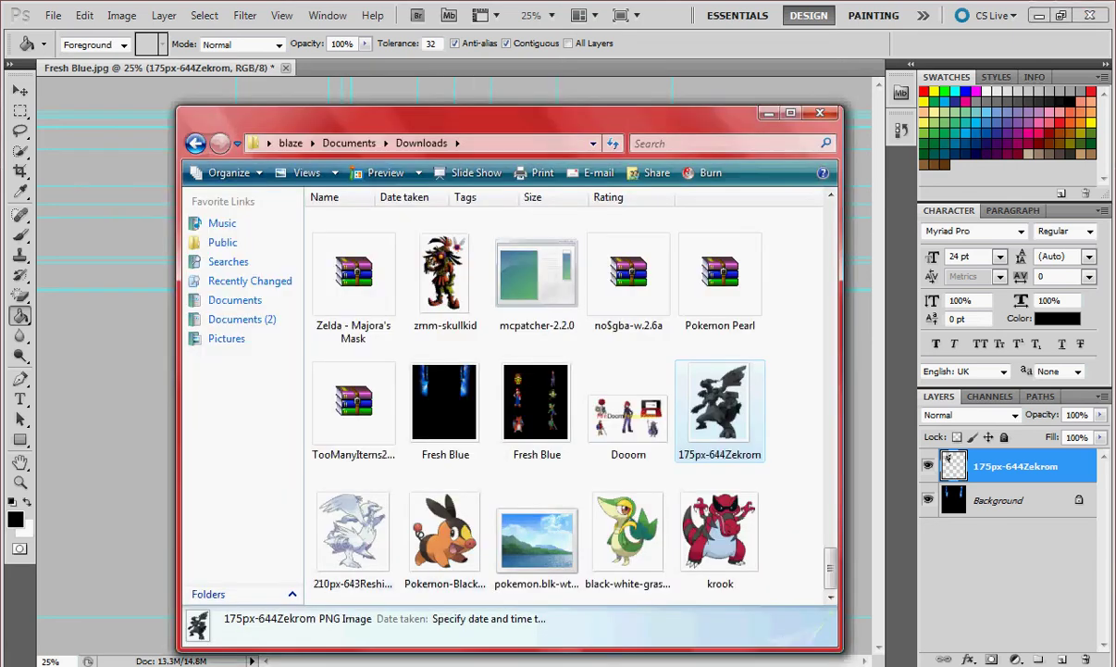
pyautogui.moveTo(352, 535); pyautogui.dragTo(120, 389)
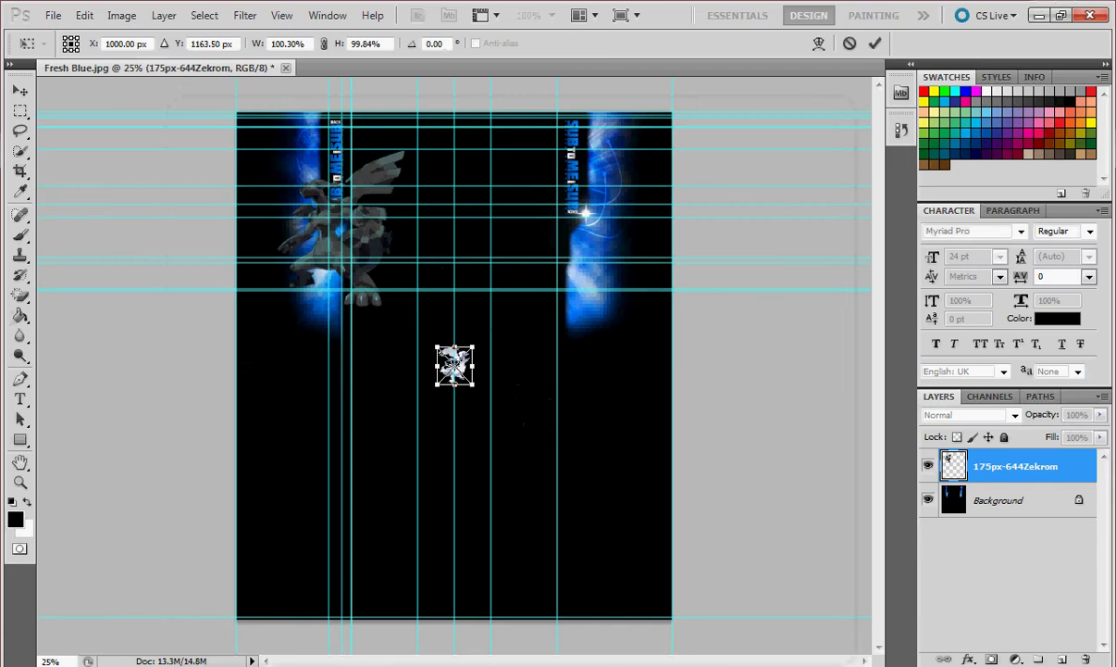
pyautogui.moveTo(474, 384); pyautogui.dragTo(535, 468)
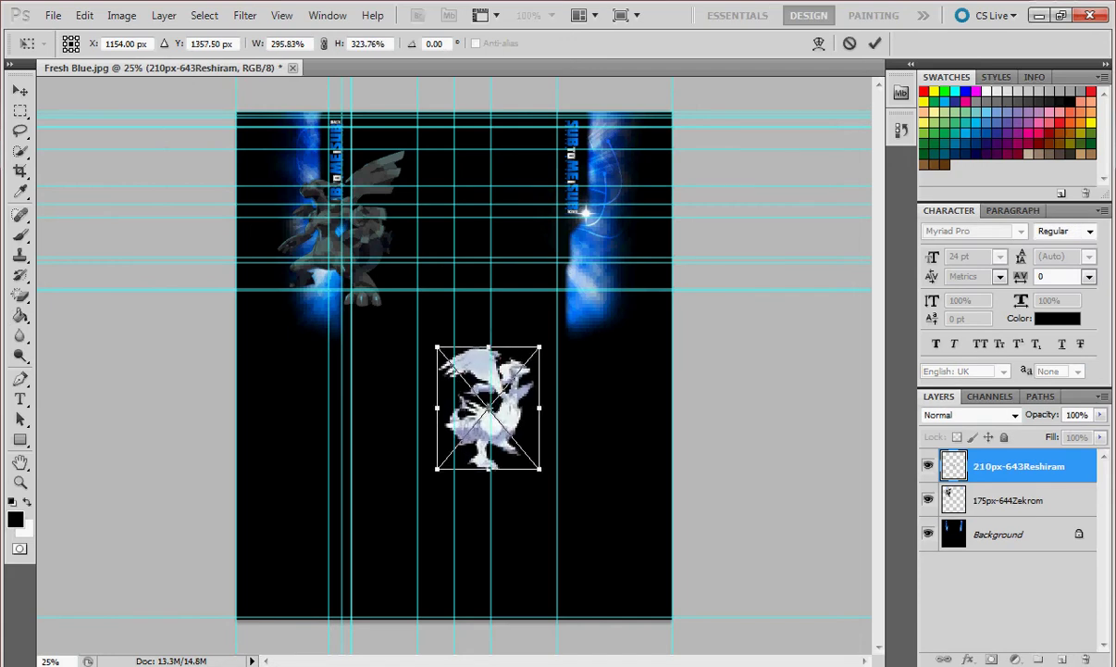
pyautogui.moveTo(486, 407); pyautogui.dragTo(557, 228)
pyautogui.moveTo(609, 290); pyautogui.dragTo(621, 306)
pyautogui.moveTo(564, 237)
pyautogui.mouseDown()
pyautogui.moveTo(558, 247)
pyautogui.moveTo(559, 237)
pyautogui.mouseUp()
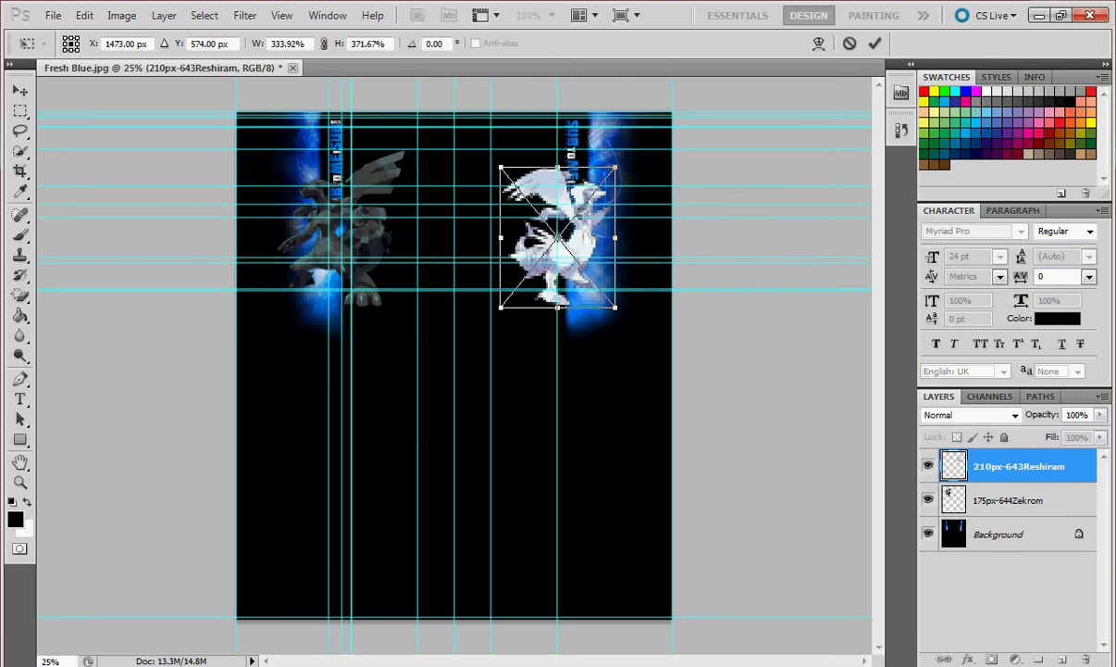
pyautogui.rightClick(500, 266)
pyautogui.click(523, 276)
pyautogui.press('g')
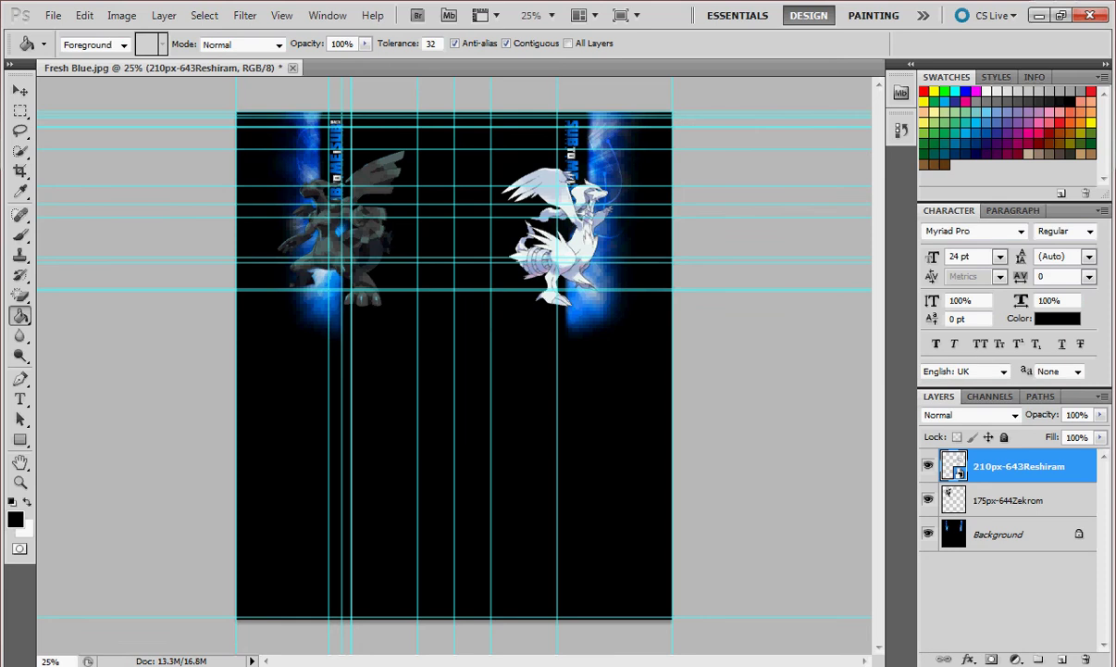
pyautogui.rightClick(418, 418)
# - Import the Pokemon-Black-and-White-Pokabu image from Downloads, place it at 100% size just below Reshiram, and rasterize its layer
pyautogui.hotkey('alt', 'Tab')
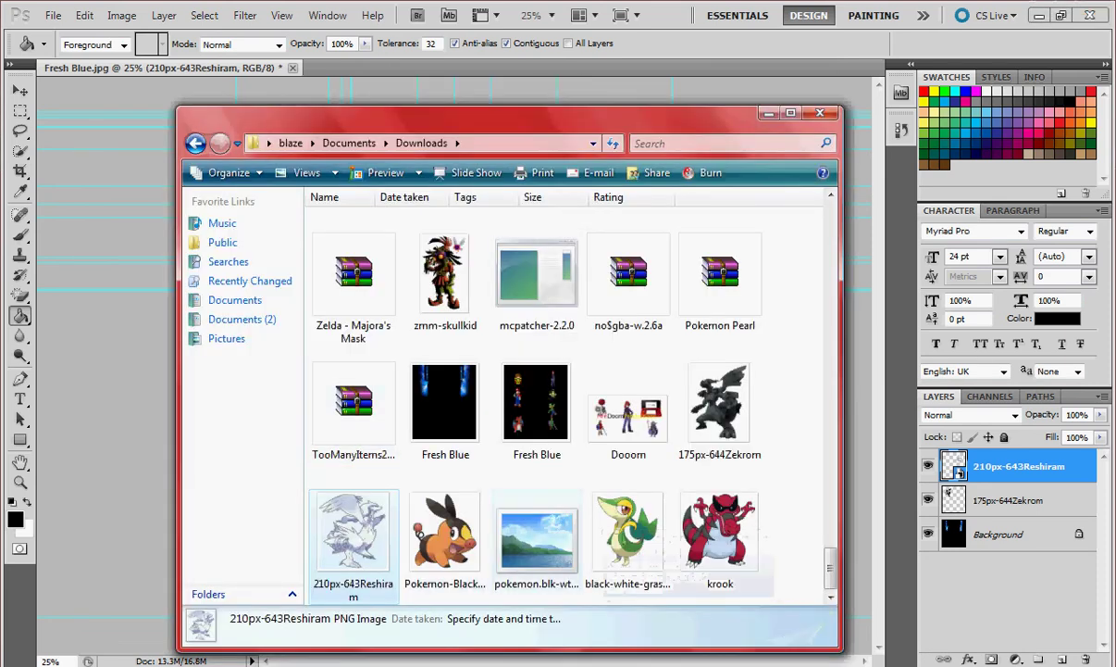
pyautogui.moveTo(445, 532); pyautogui.dragTo(213, 491)
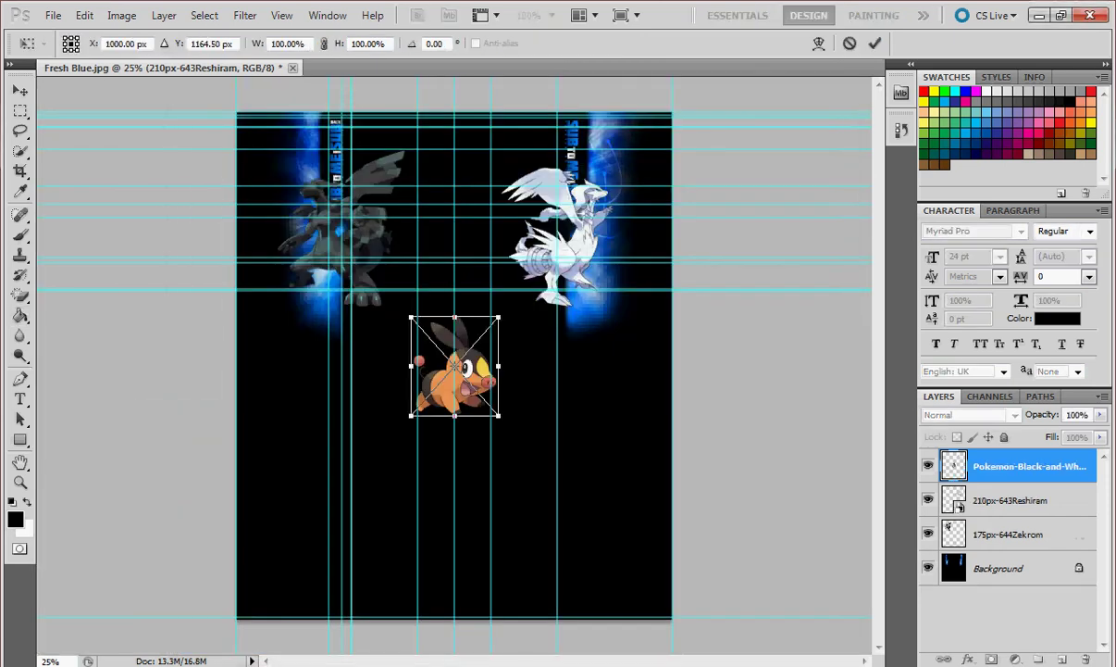
pyautogui.moveTo(455, 366); pyautogui.dragTo(564, 356)
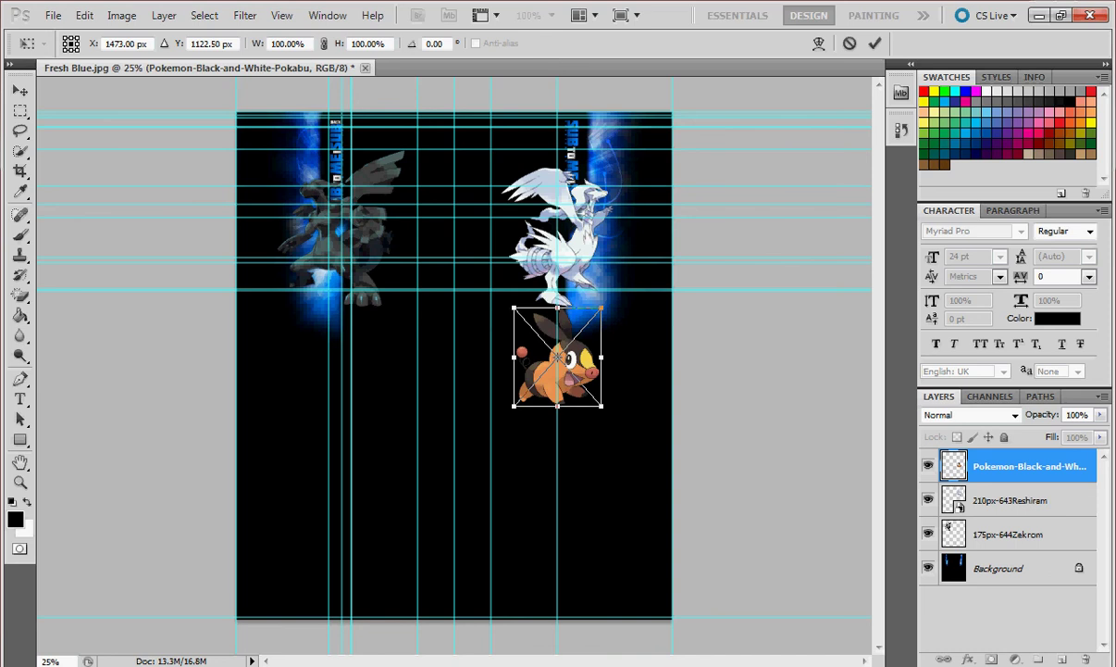
pyautogui.moveTo(564, 356); pyautogui.dragTo(576, 356)
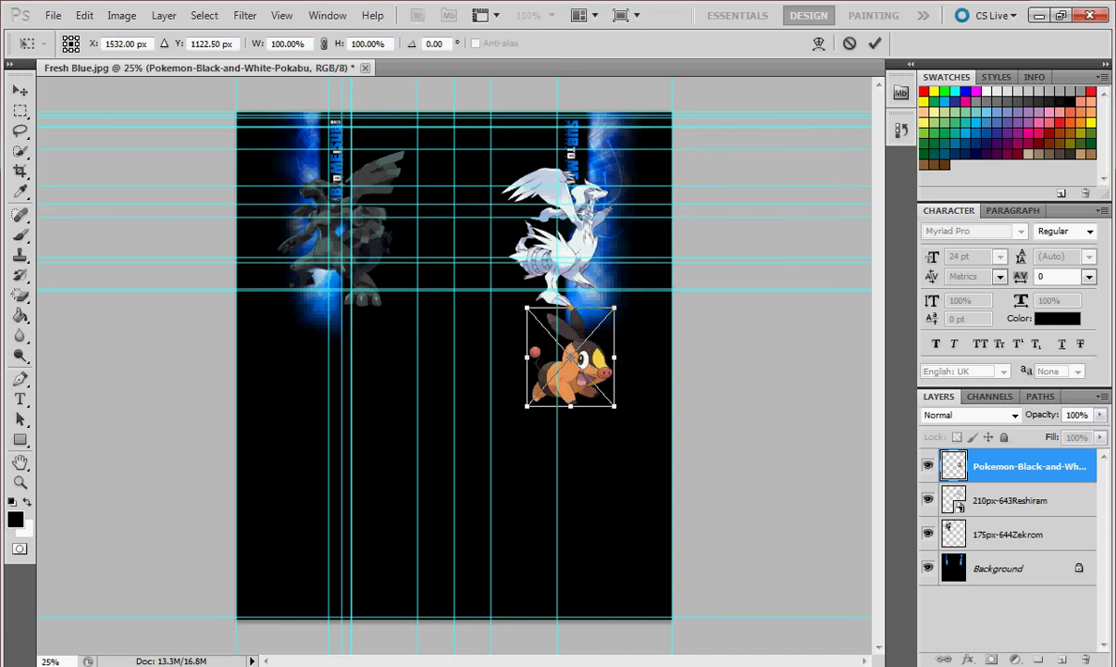
pyautogui.rightClick(575, 362)
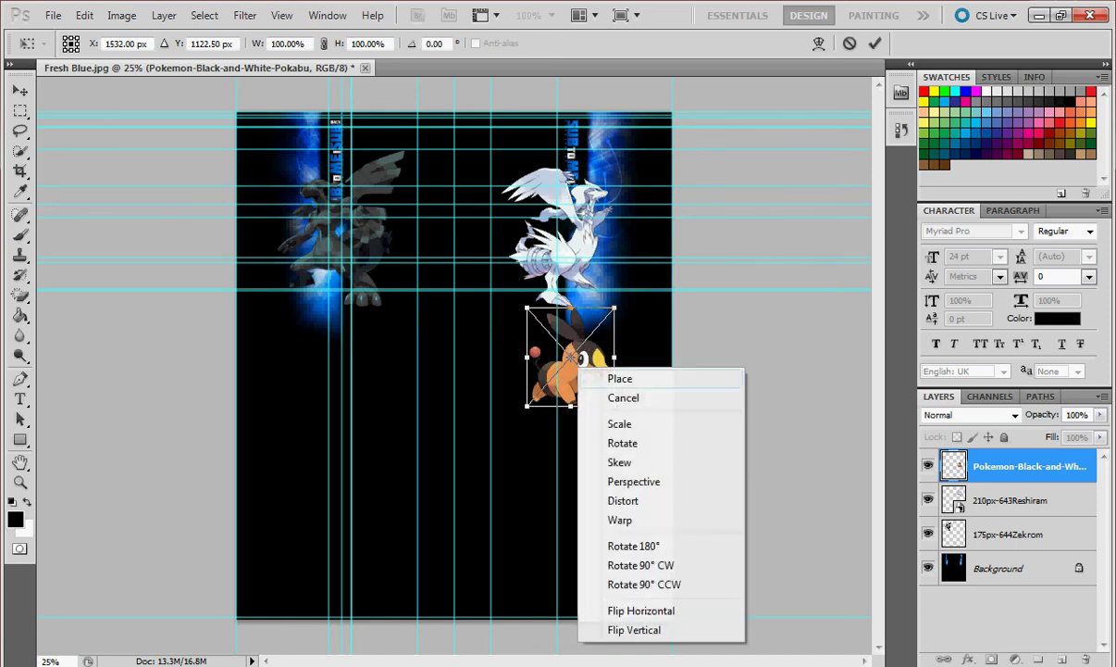
pyautogui.click(611, 378)
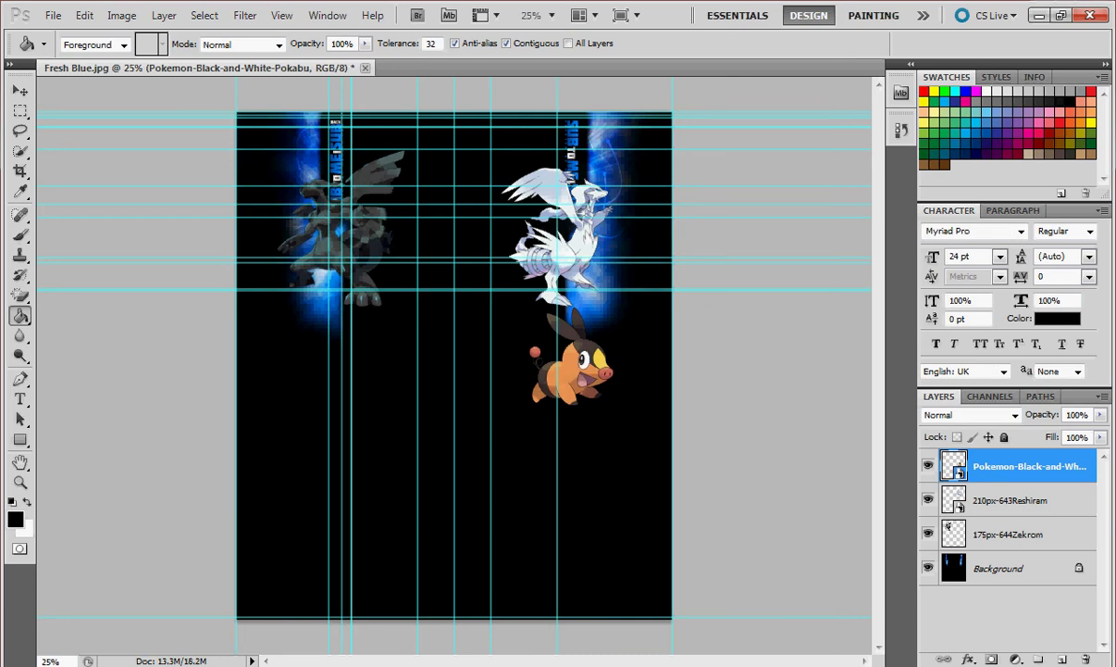
pyautogui.click(585, 368)
pyautogui.press('Return')
# - Import the black-white-grass-starter-pokemon image from Downloads and place it below Zekrom, scaled to about 122% wide and 95% high
pyautogui.hotkey('alt', 'Tab')
pyautogui.moveTo(627, 532); pyautogui.dragTo(199, 454)
pyautogui.moveTo(489, 366); pyautogui.dragTo(351, 357)
pyautogui.moveTo(398, 394); pyautogui.dragTo(336, 365)
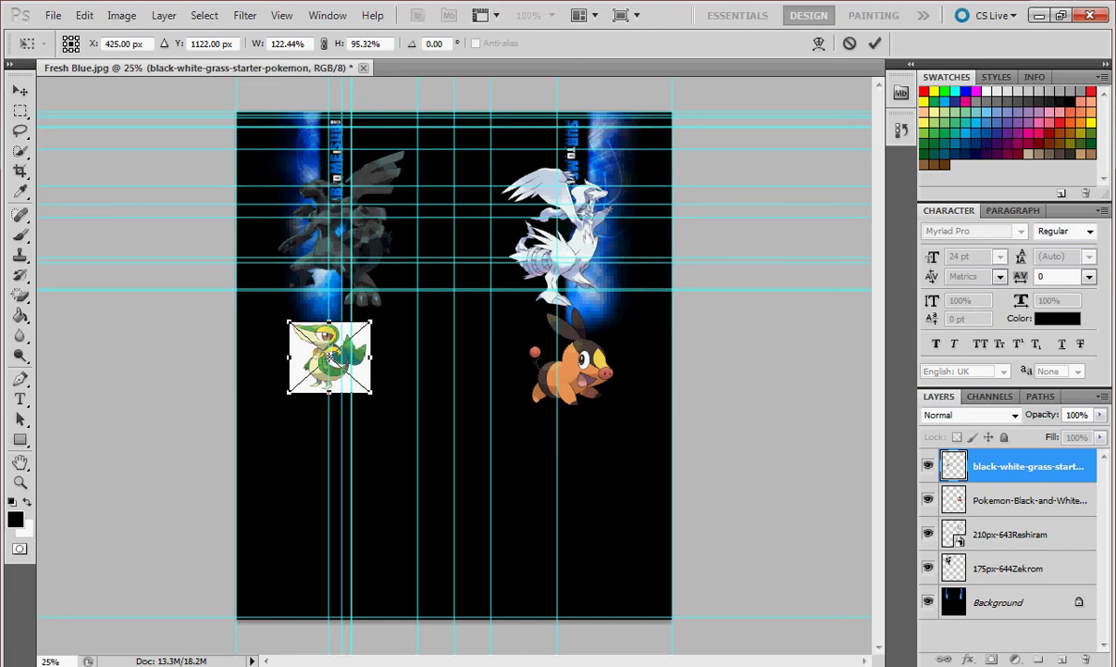
pyautogui.rightClick(326, 331)
pyautogui.click(365, 342)
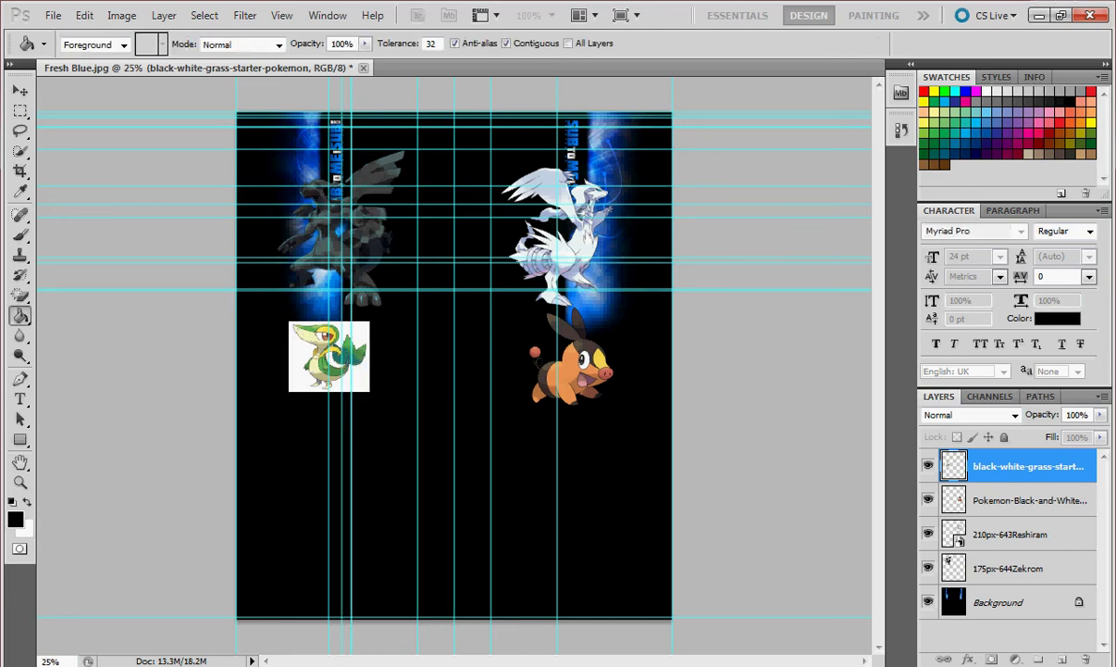
# - Rasterize the grass starter layer and fill its white background with black using the Paint Bucket
pyautogui.click(359, 338)
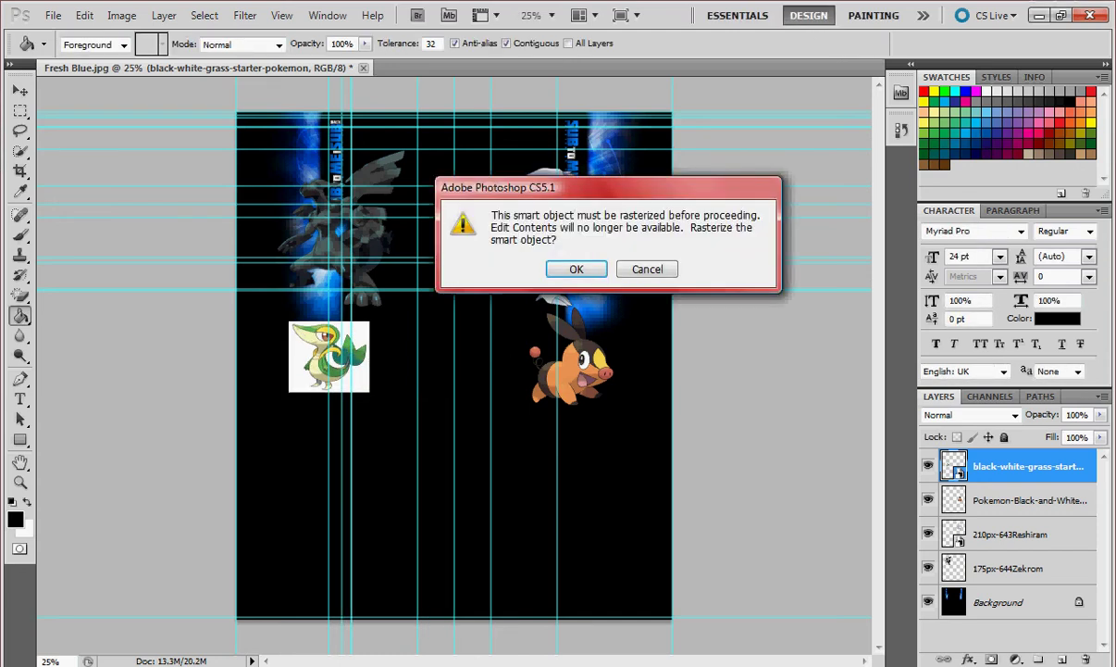
pyautogui.press('Return')
pyautogui.click(359, 335)
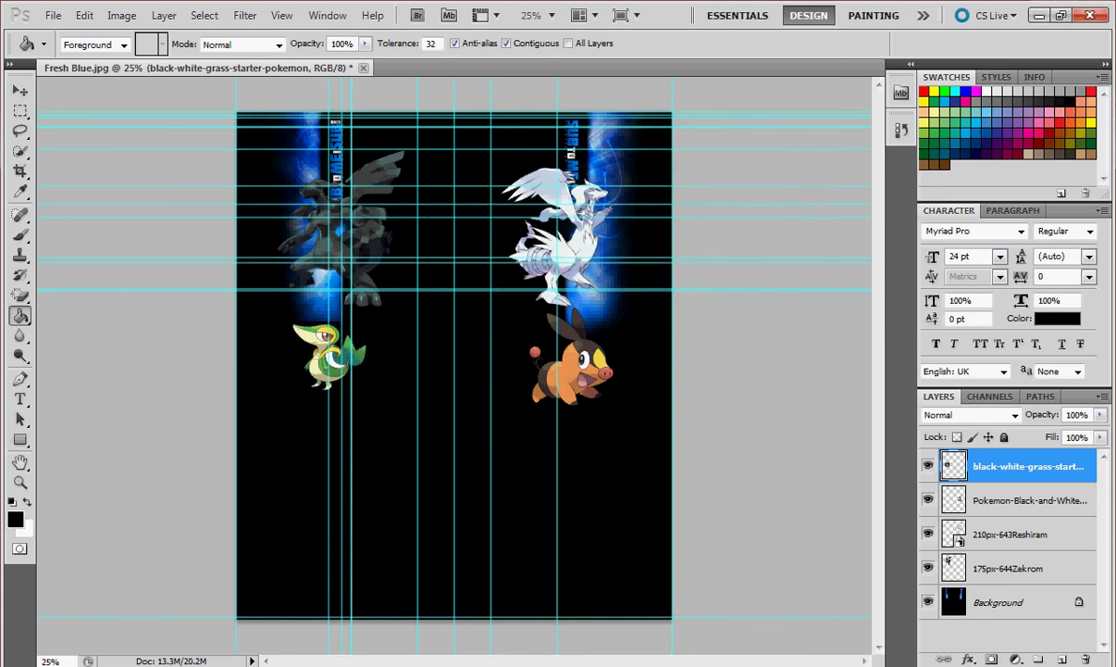
# - Look through the Downloads folder for another Pokémon image and preview the krook picture
pyautogui.hotkey('alt', 'Tab')
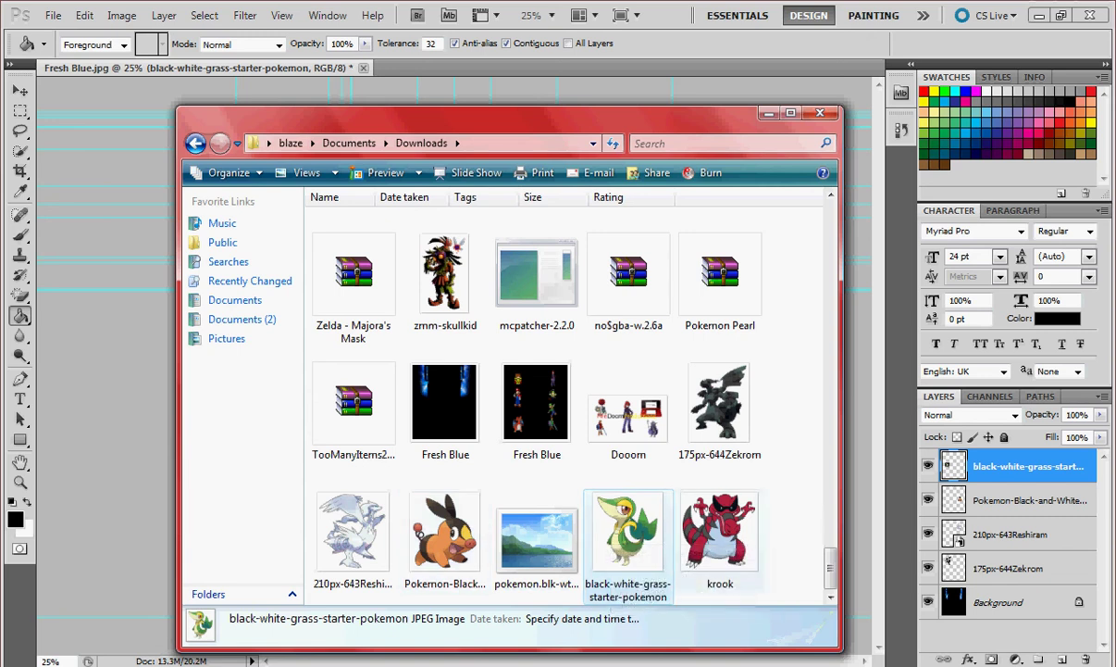
pyautogui.scroll(6, 567, 398)
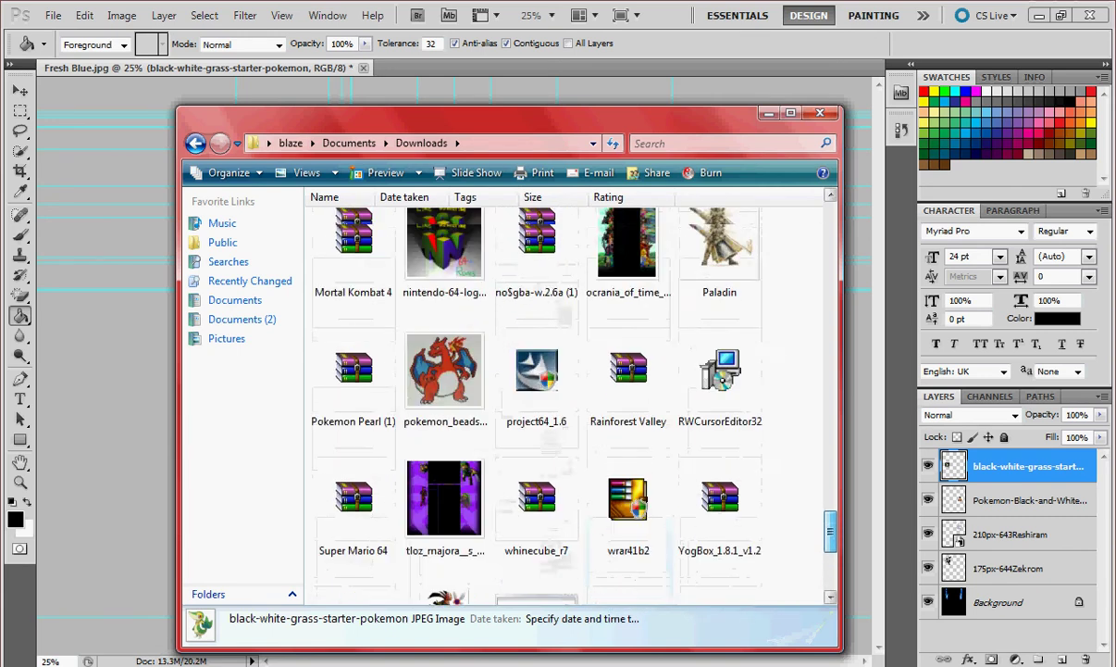
pyautogui.scroll(10, 567, 399)
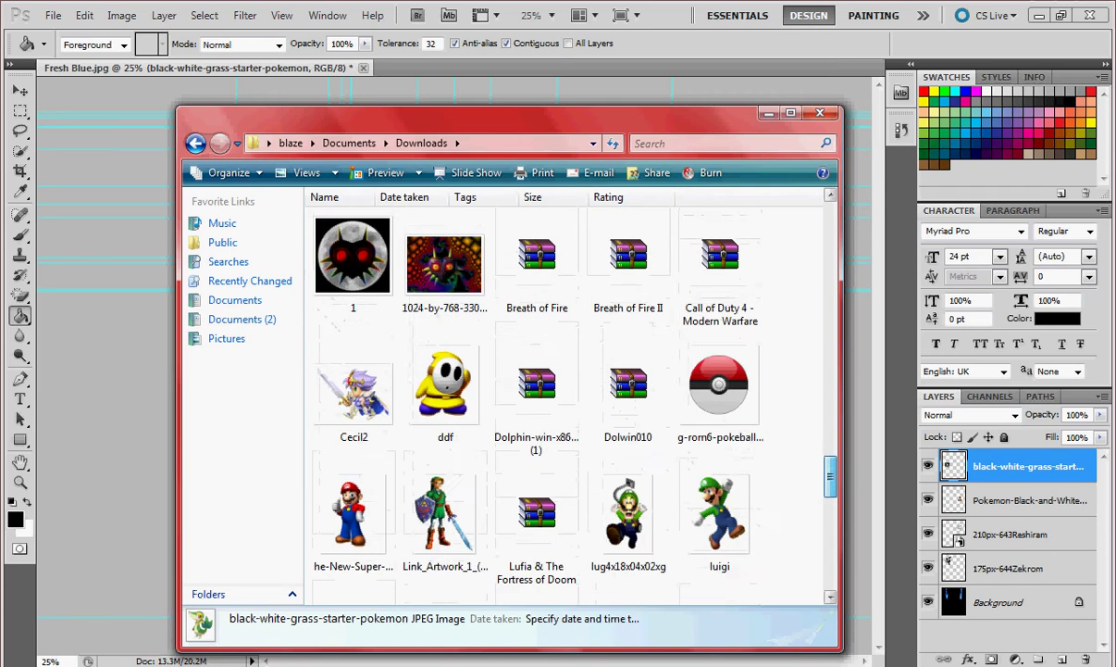
pyautogui.scroll(5, 566, 398)
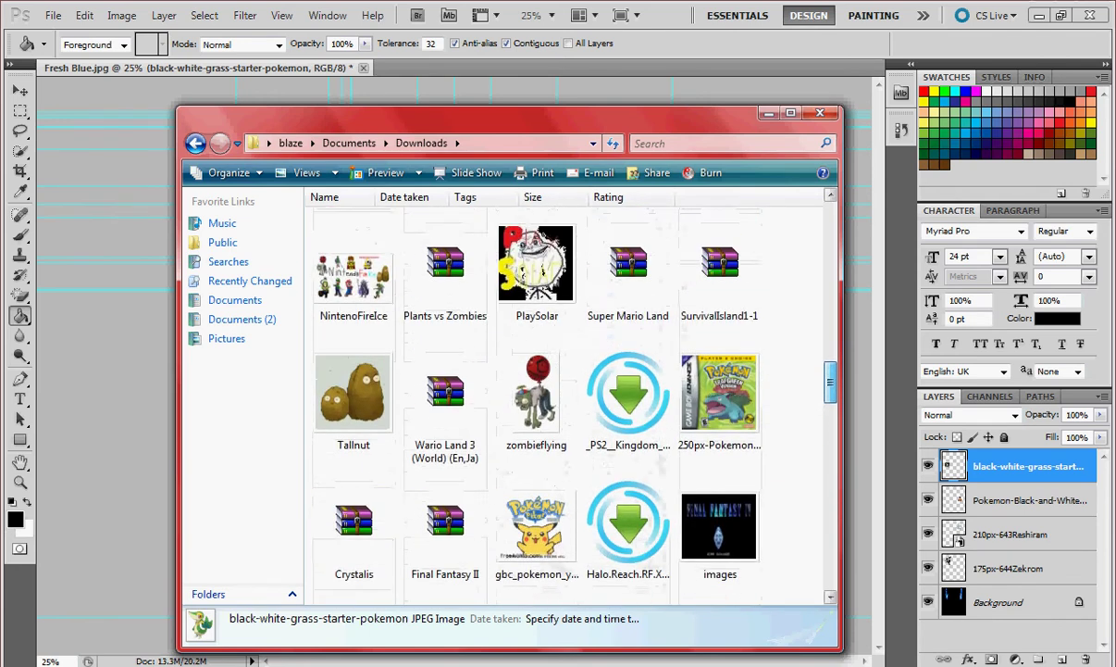
pyautogui.scroll(5, 567, 398)
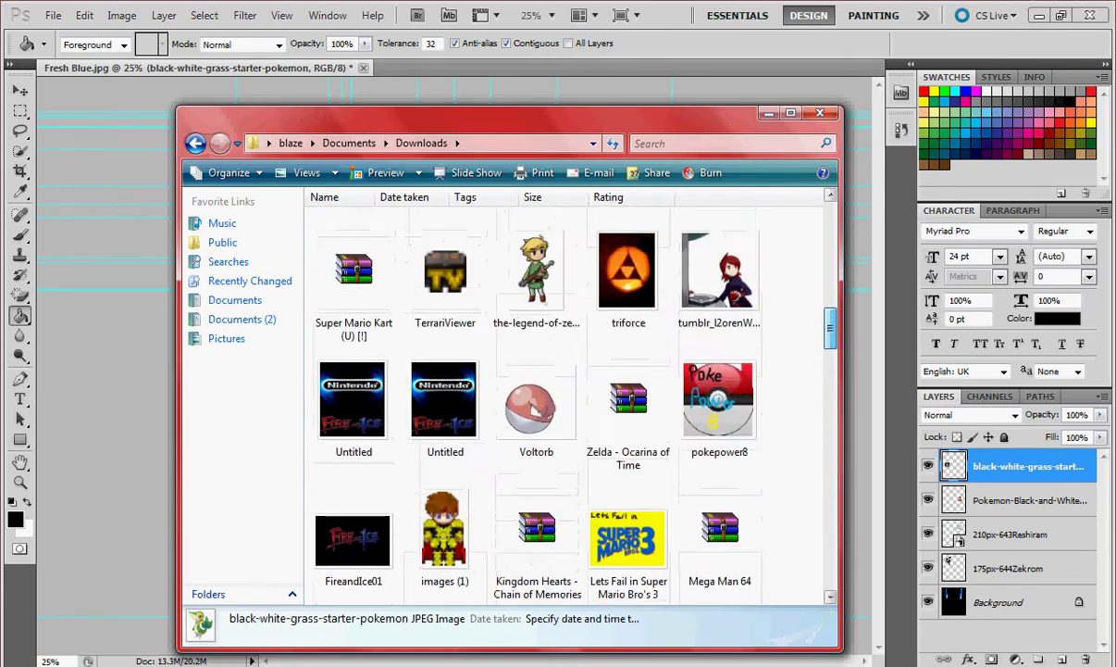
pyautogui.scroll(10, 566, 398)
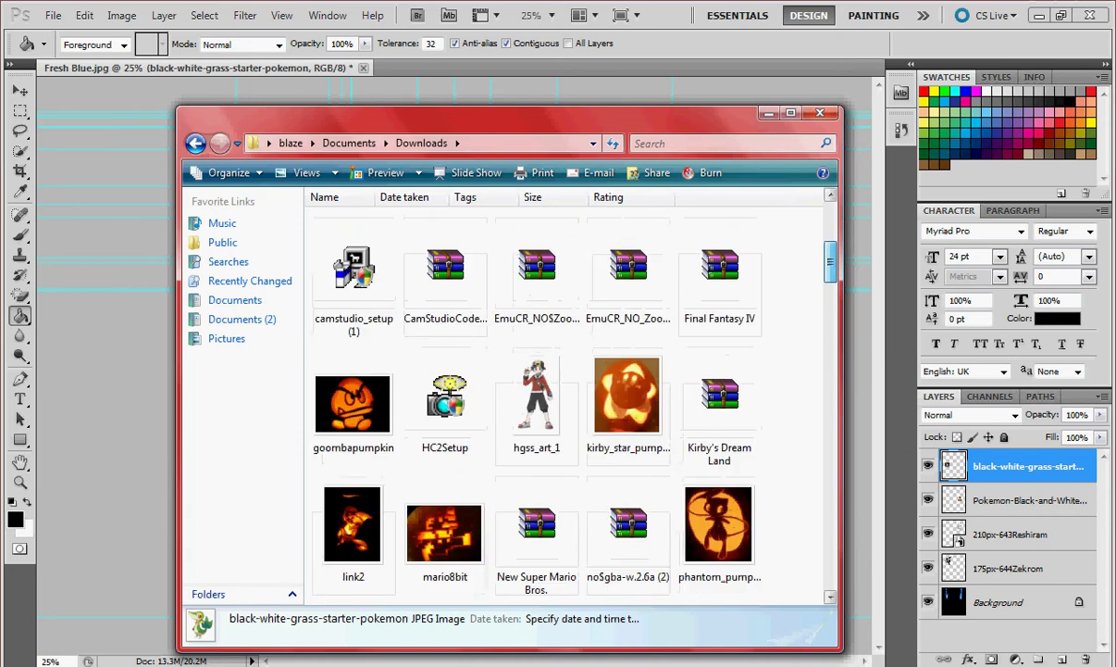
pyautogui.scroll(-10, 566, 398)
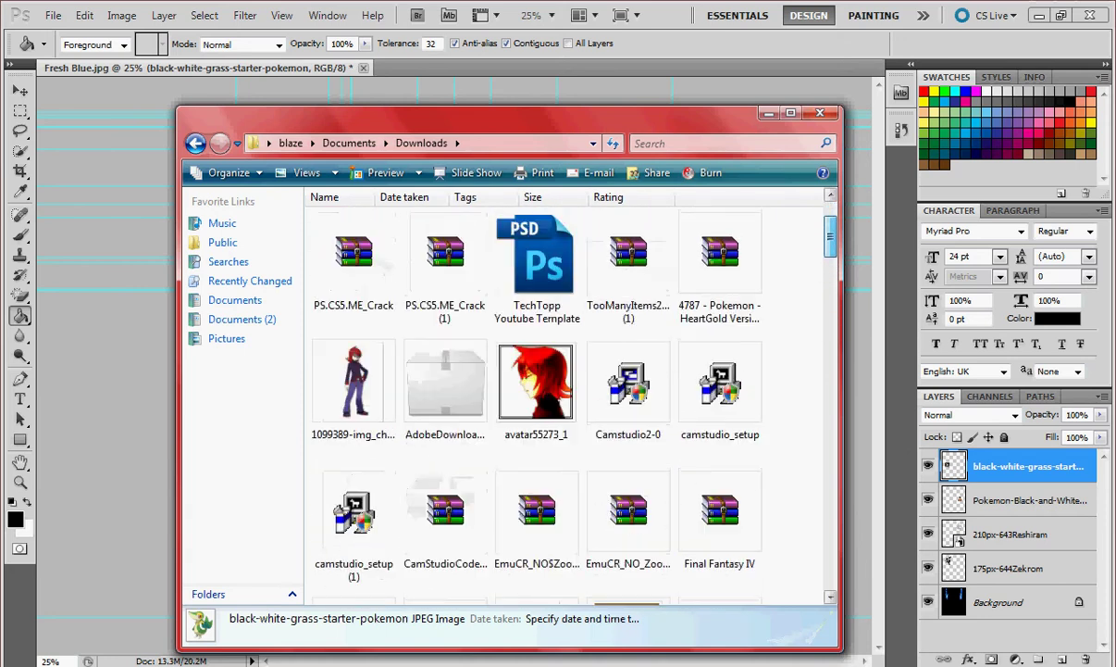
pyautogui.scroll(-8, 566, 398)
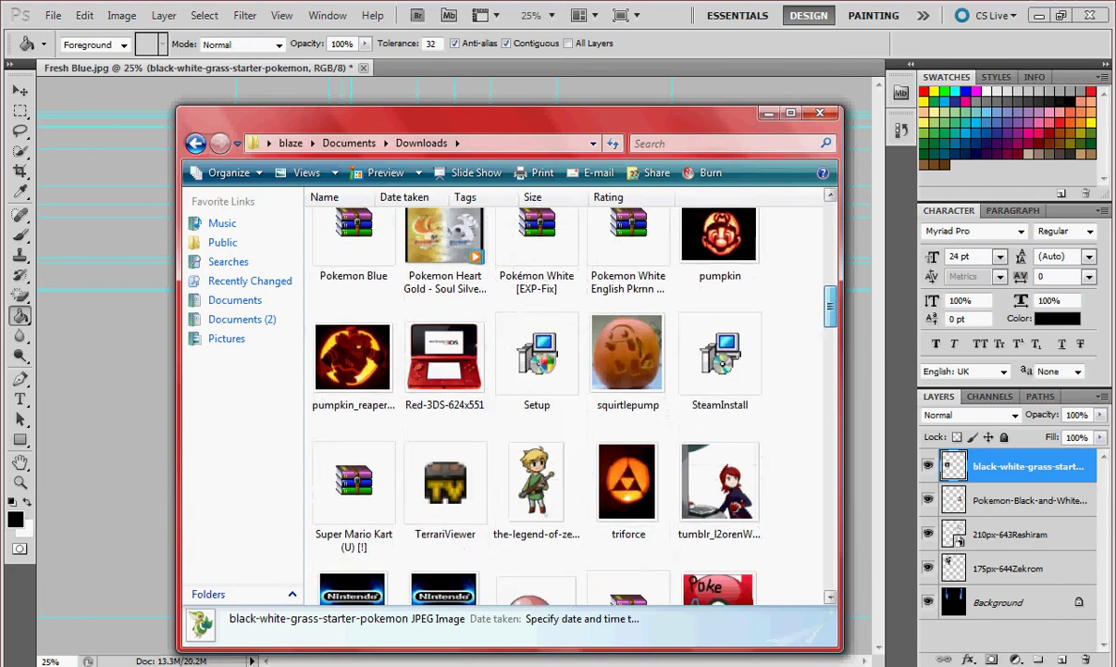
pyautogui.scroll(-9, 567, 398)
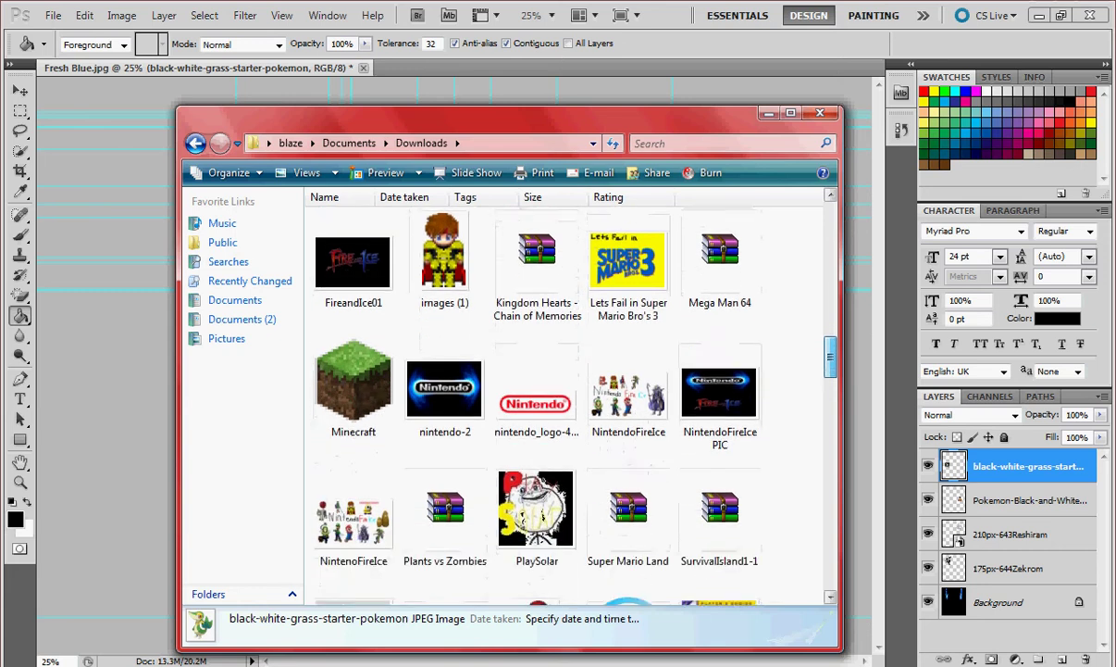
pyautogui.scroll(-7, 566, 398)
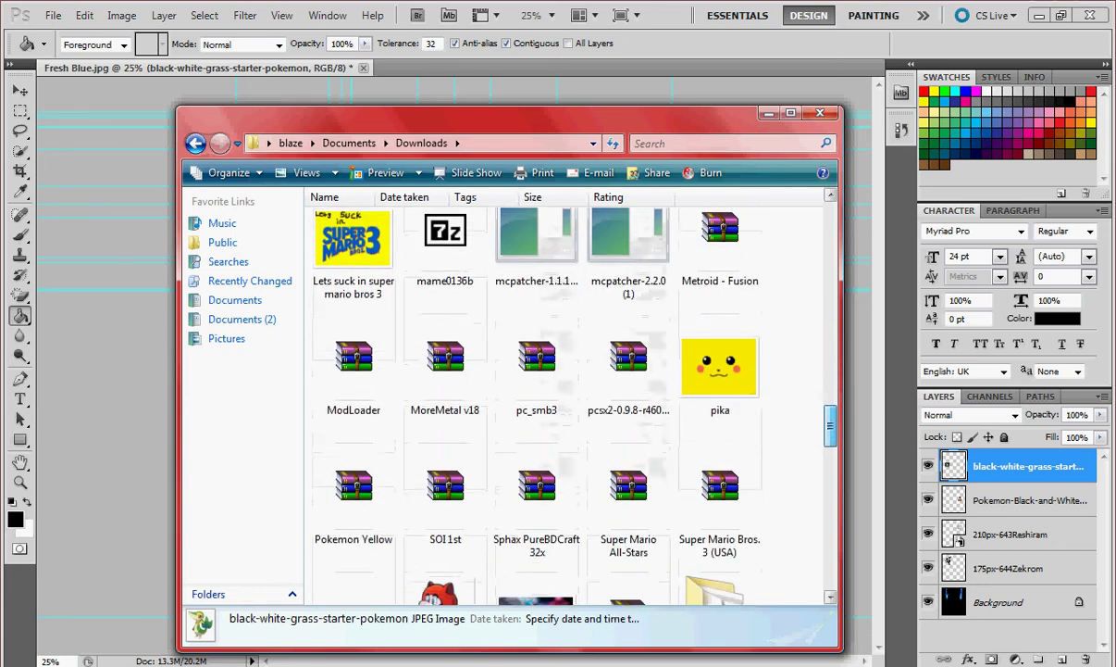
pyautogui.scroll(-8, 567, 398)
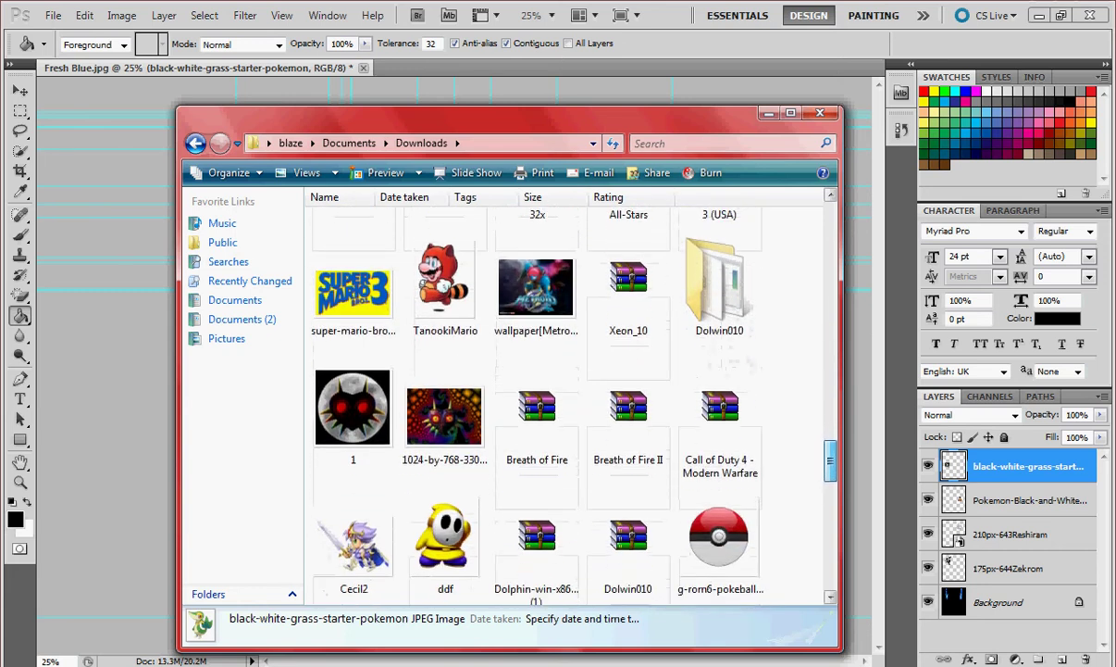
pyautogui.scroll(-6, 566, 398)
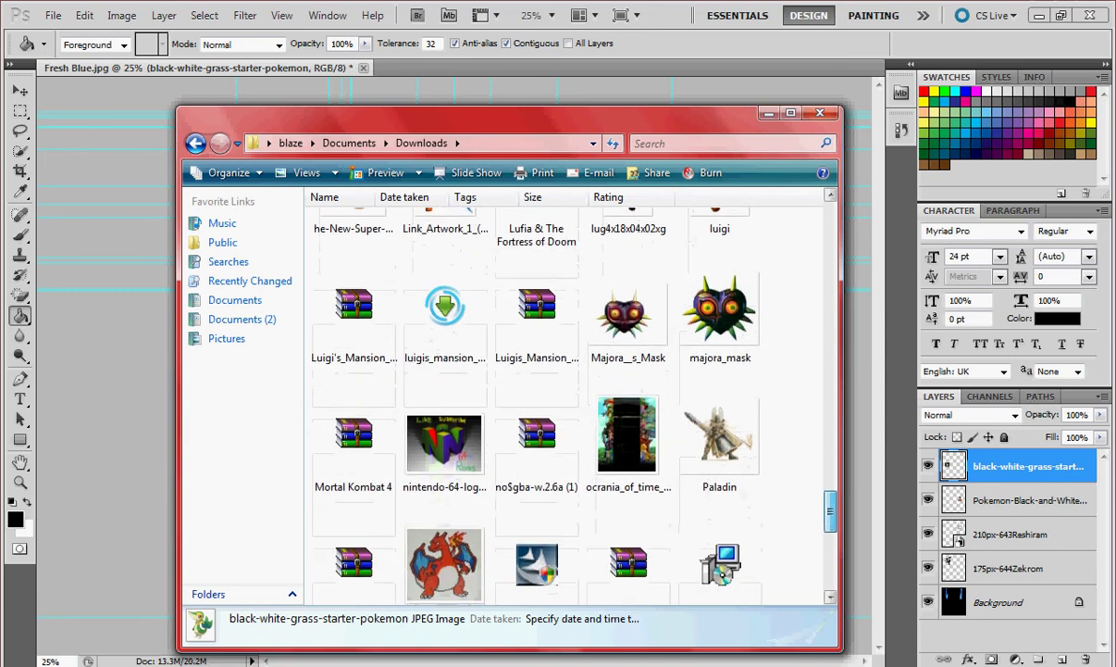
pyautogui.scroll(-5, 567, 399)
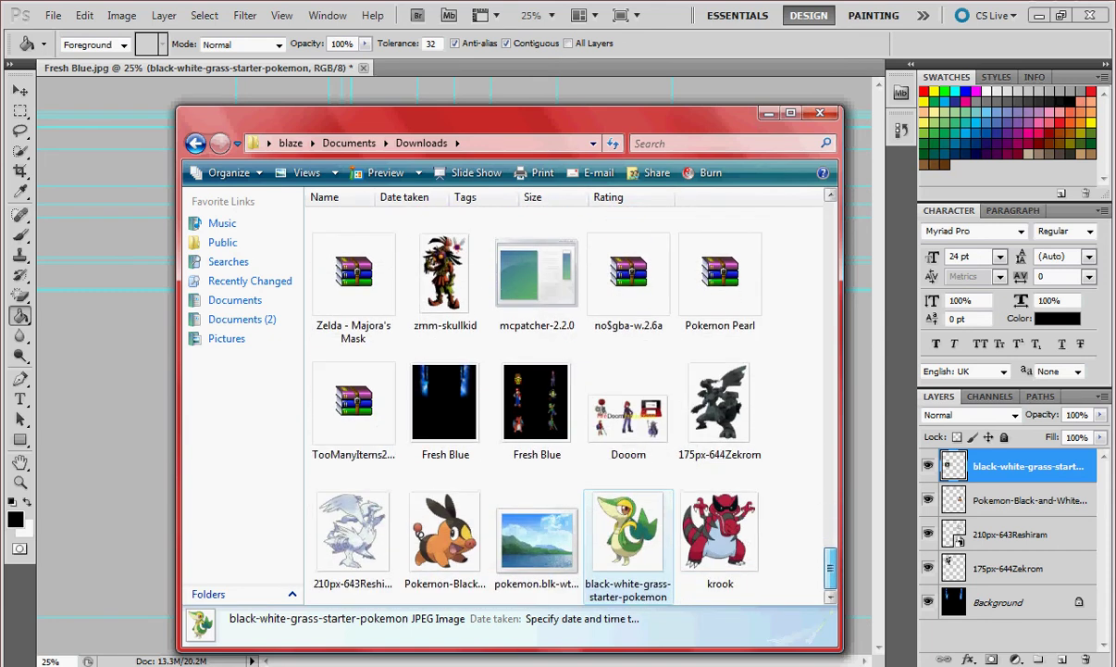
pyautogui.doubleClick(721, 532)
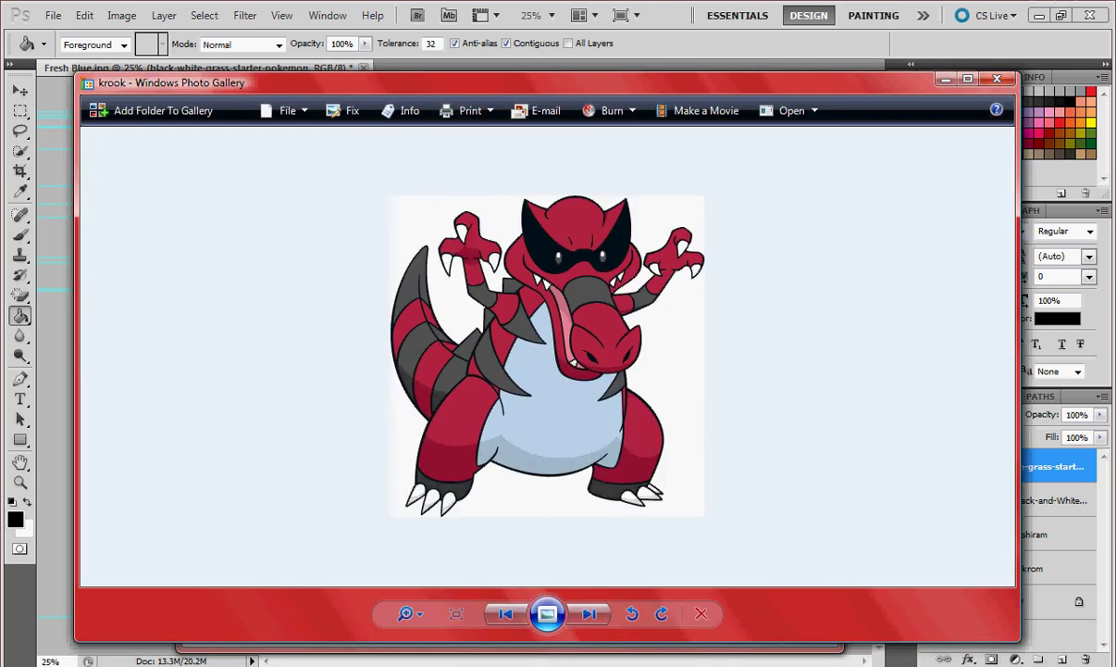
pyautogui.click(945, 80)
# - Import the krook image from Downloads and place it below Pokabu, scaled to about 126% wide and 125% high
pyautogui.moveTo(722, 530); pyautogui.dragTo(130, 453)
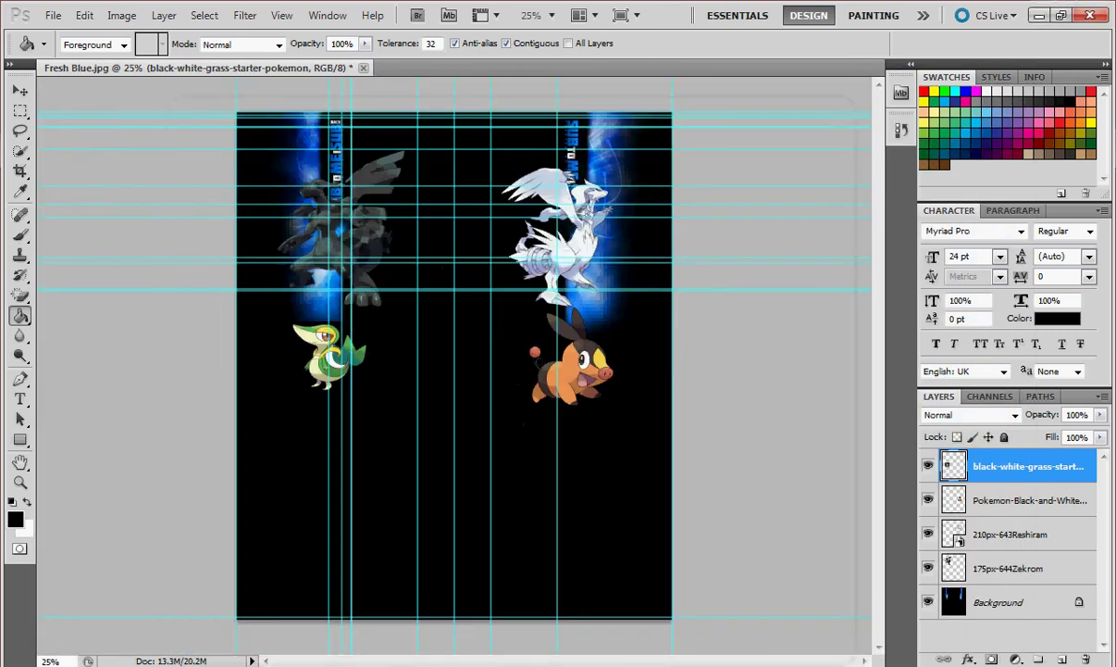
pyautogui.moveTo(495, 405); pyautogui.dragTo(515, 426)
pyautogui.moveTo(463, 370); pyautogui.dragTo(577, 463)
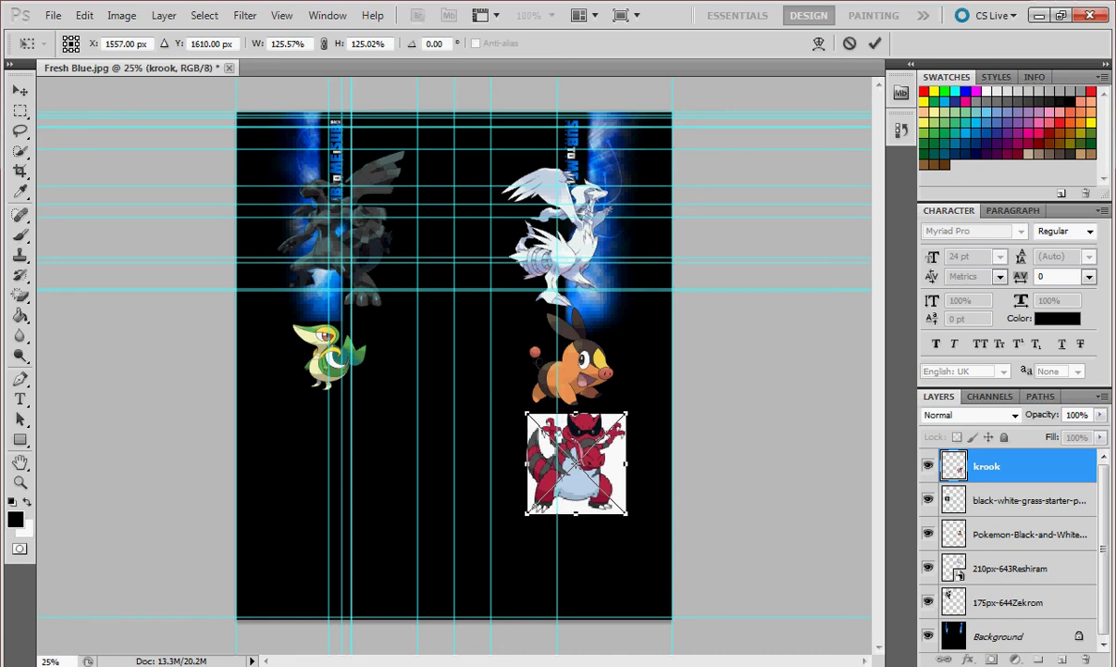
pyautogui.hotkey('ctrl', 'z')
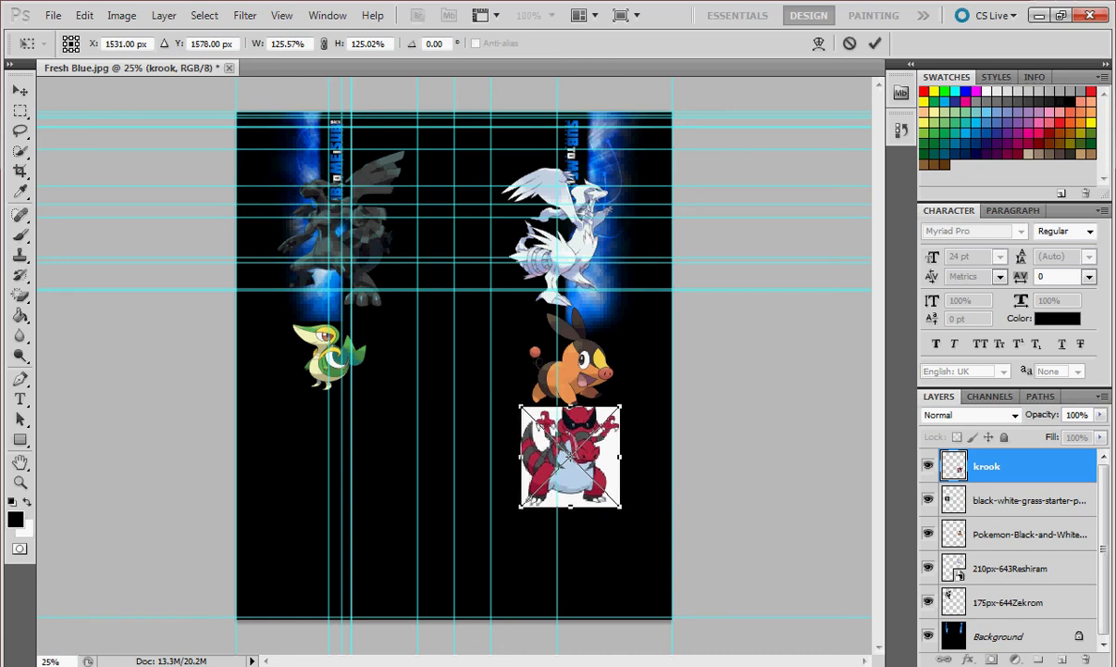
pyautogui.rightClick(479, 470)
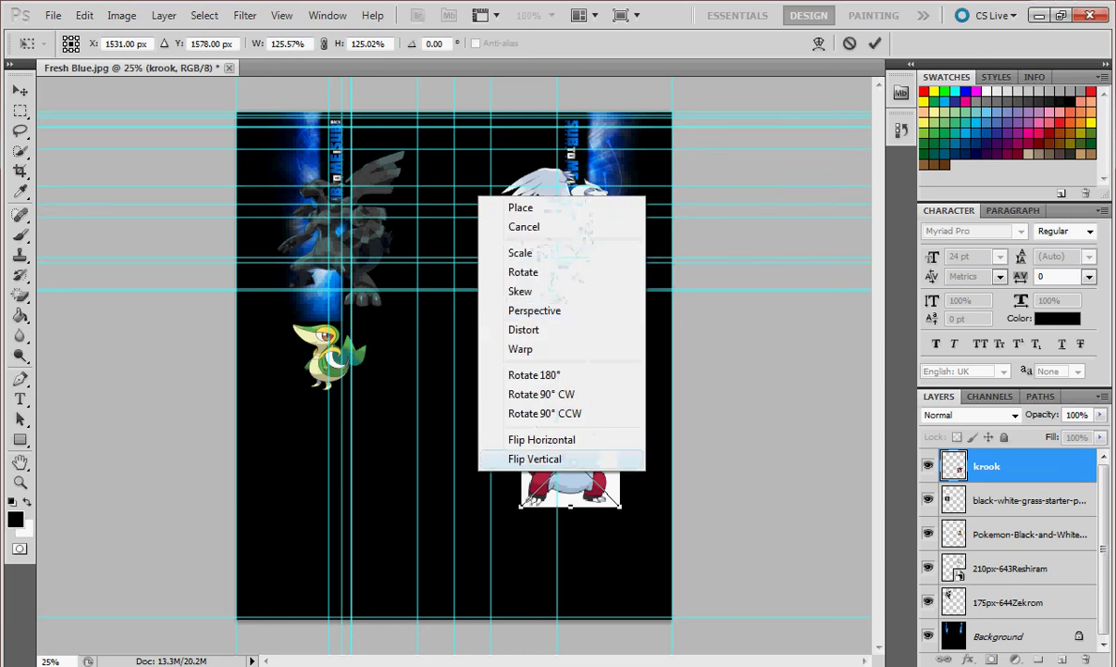
pyautogui.click(521, 208)
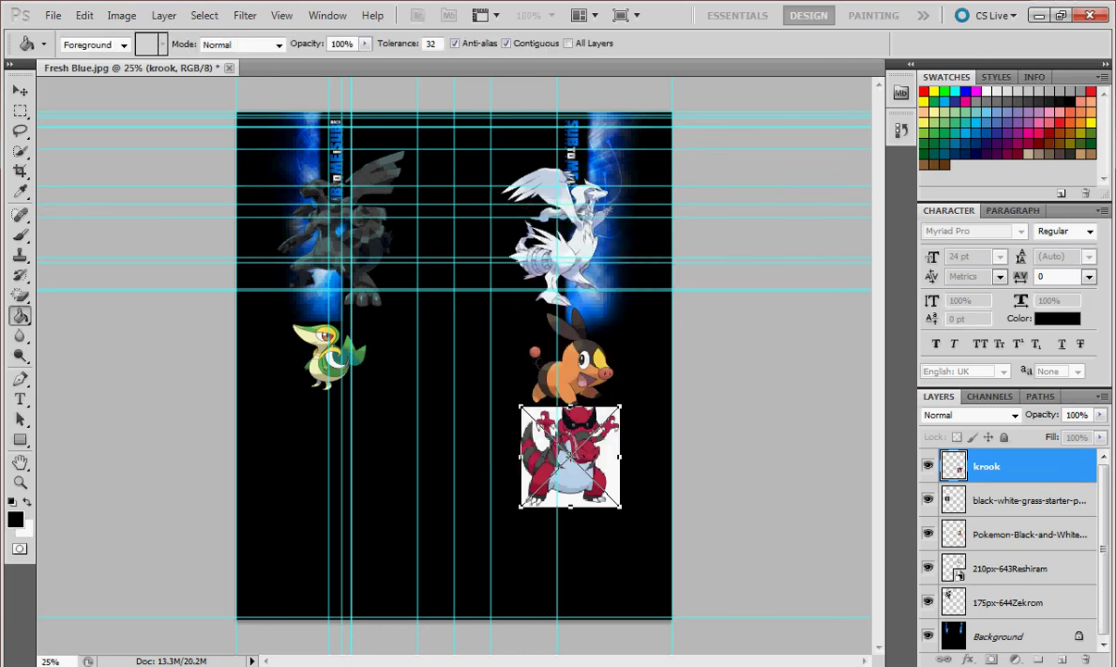
# - Rasterize the krook layer and fill its white background areas with black using the Paint Bucket
pyautogui.click(557, 422)
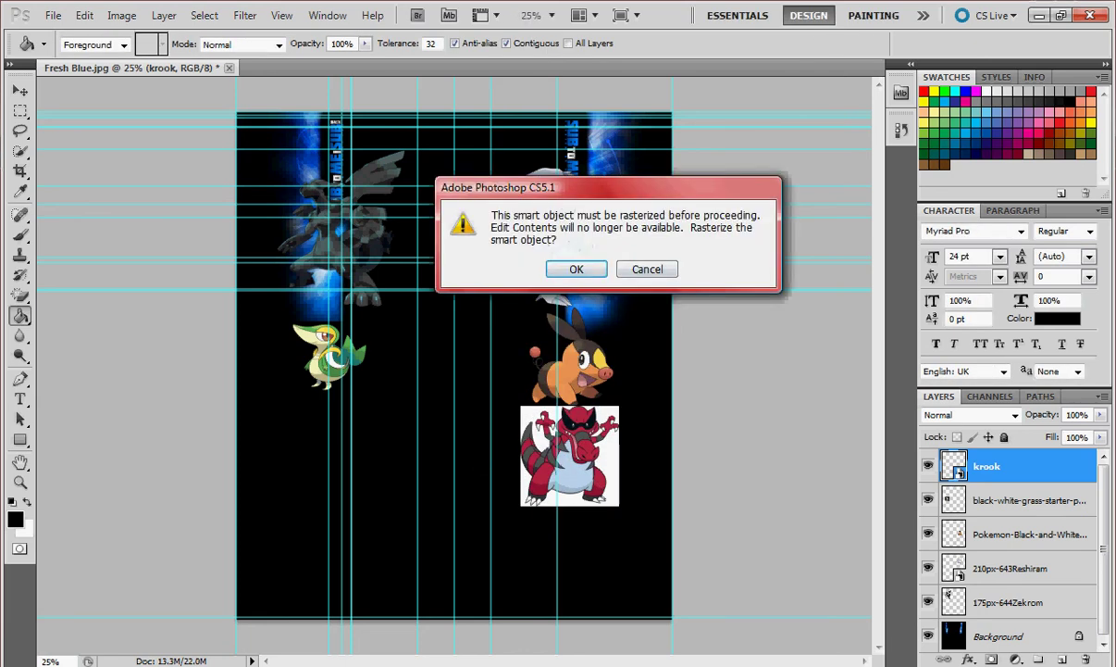
pyautogui.click(575, 269)
pyautogui.click(608, 458)
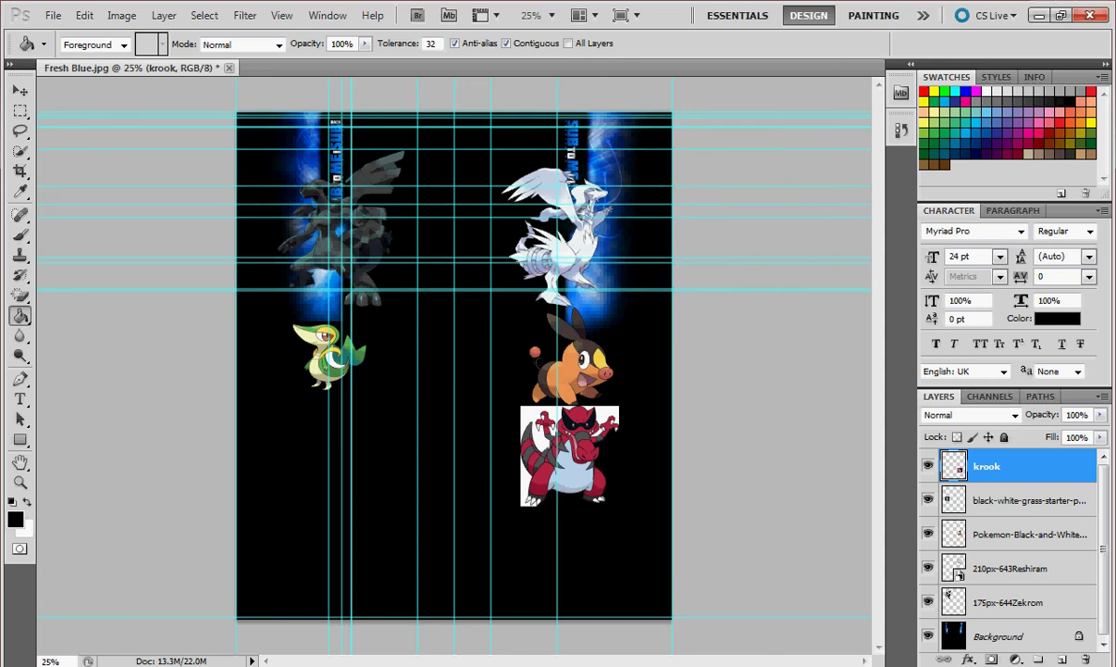
pyautogui.click(525, 485)
pyautogui.click(532, 417)
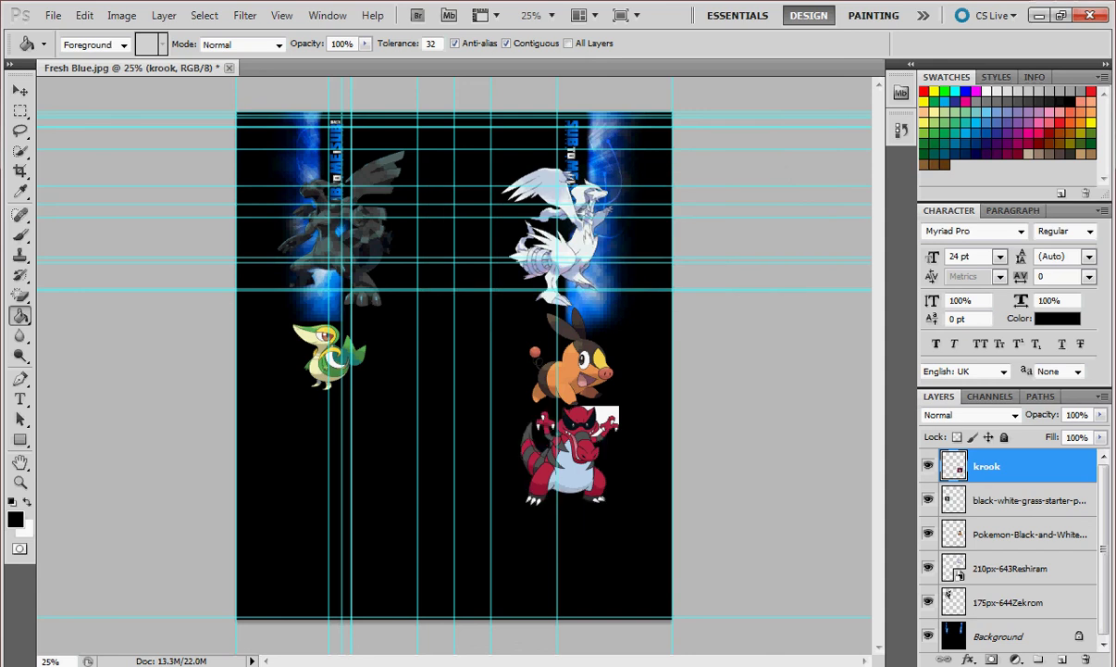
pyautogui.click(606, 415)
pyautogui.click(569, 434)
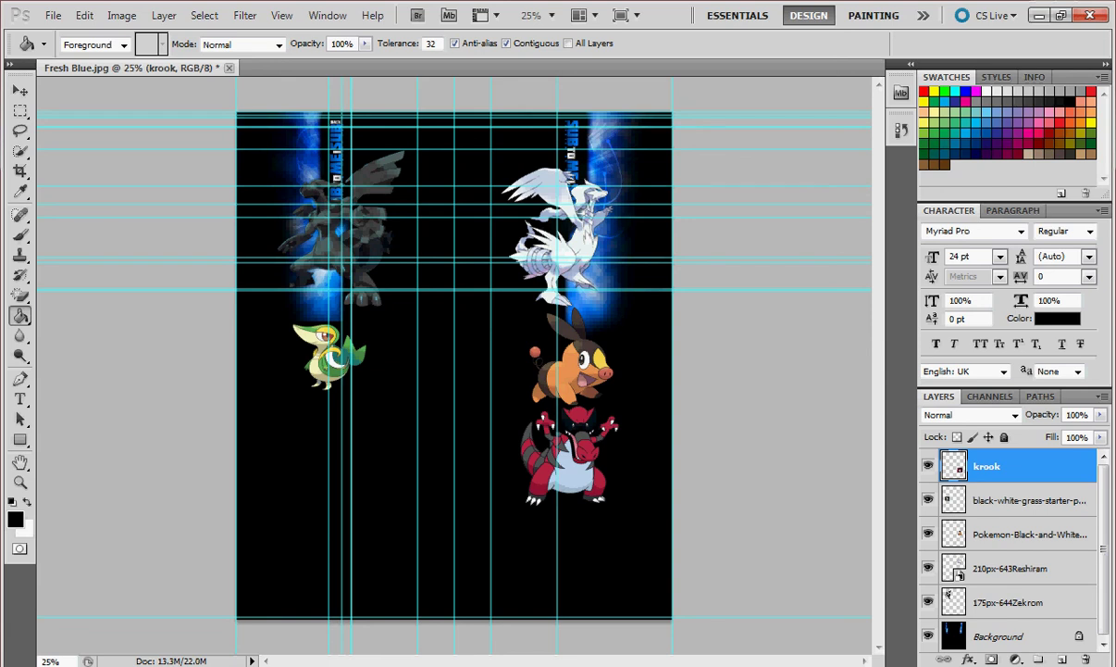
# - Delete the krook layer
pyautogui.rightClick(976, 464)
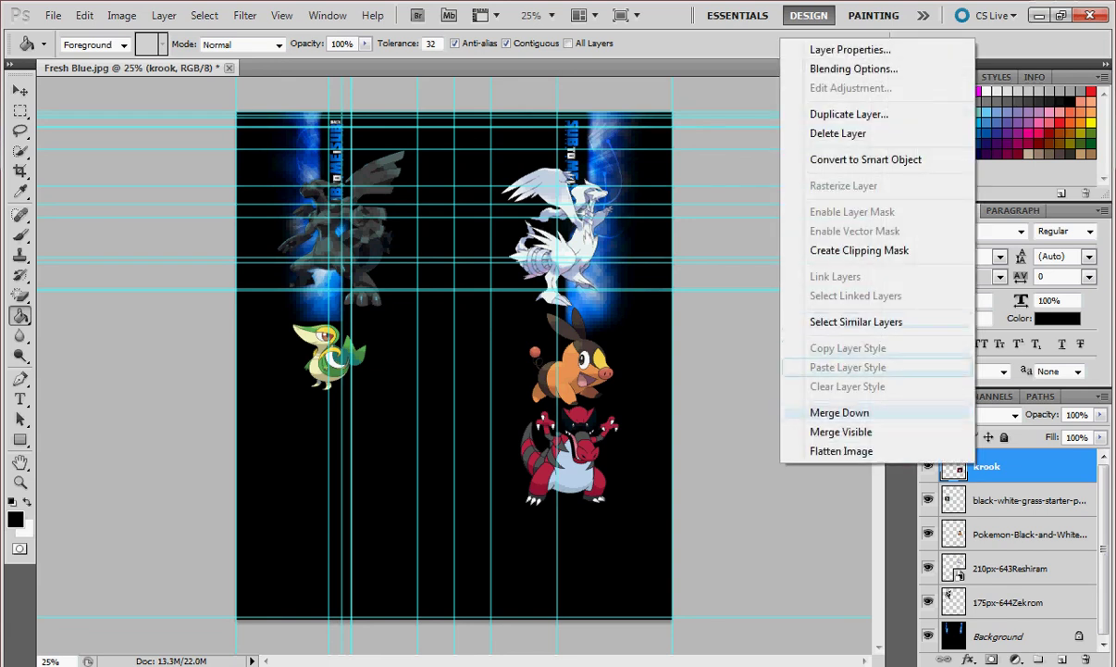
pyautogui.click(838, 133)
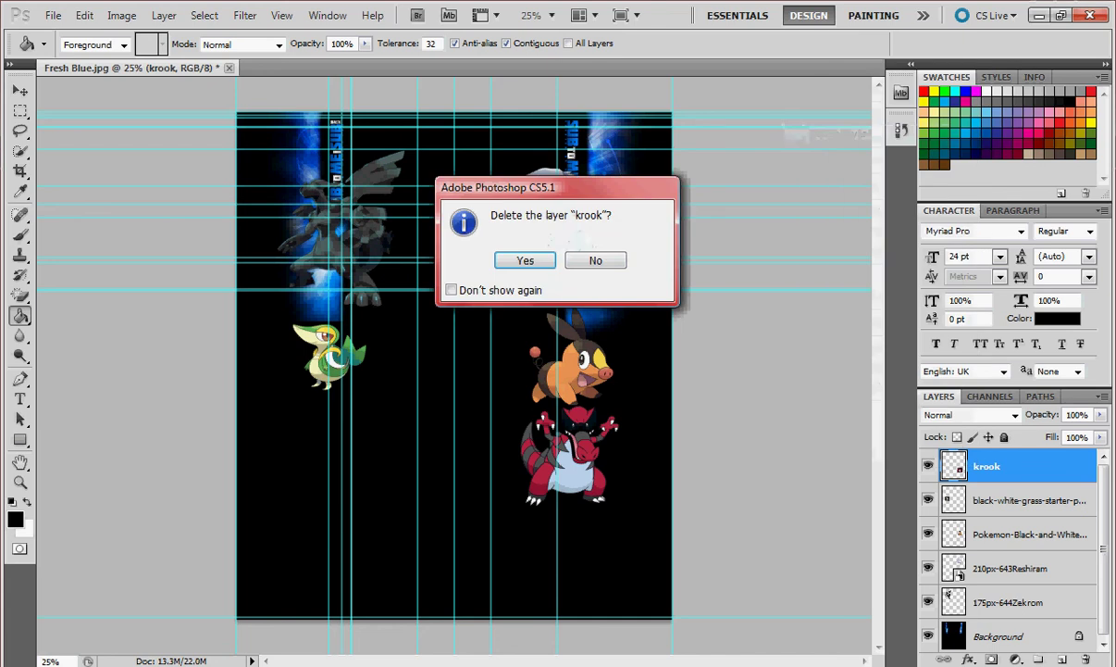
pyautogui.press('Return')
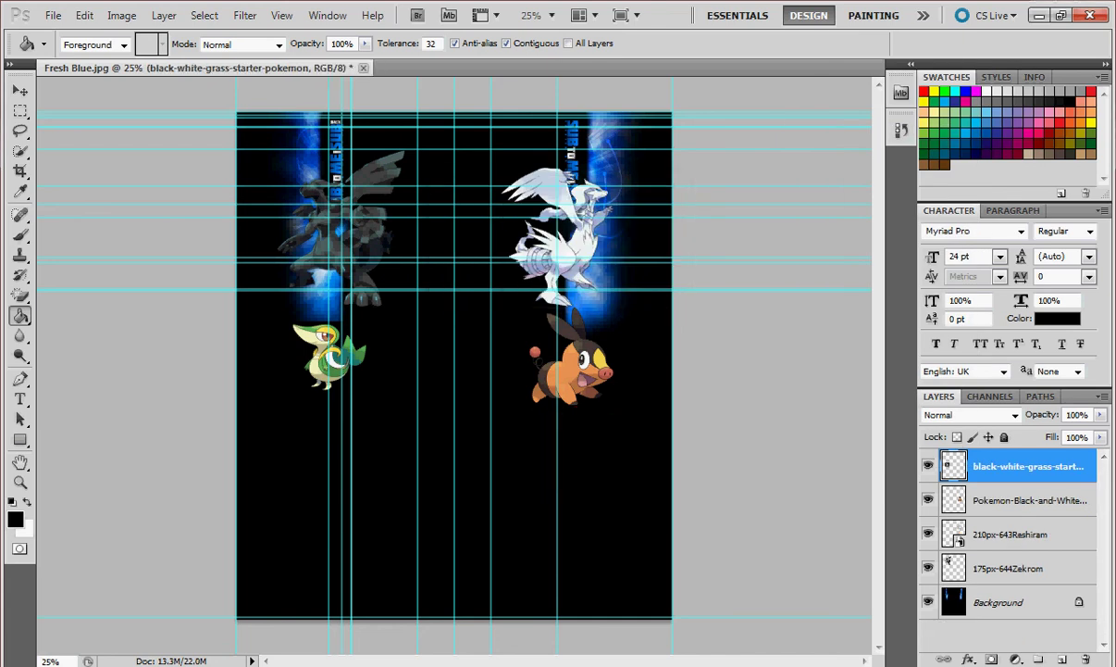
# - Import the krook image from Downloads again and place it below Pokabu, scaled to about 121% wide and 125% high
pyautogui.hotkey('alt', 'Tab')
pyautogui.moveTo(720, 536); pyautogui.dragTo(125, 463)
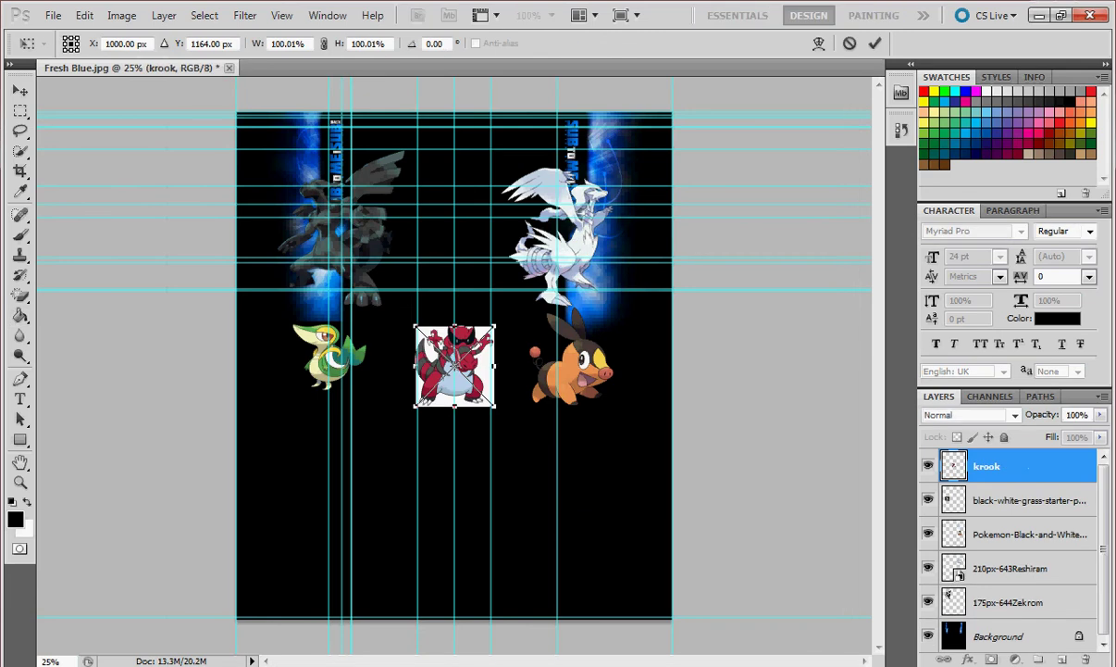
pyautogui.moveTo(494, 406); pyautogui.dragTo(511, 427)
pyautogui.moveTo(472, 389); pyautogui.dragTo(577, 468)
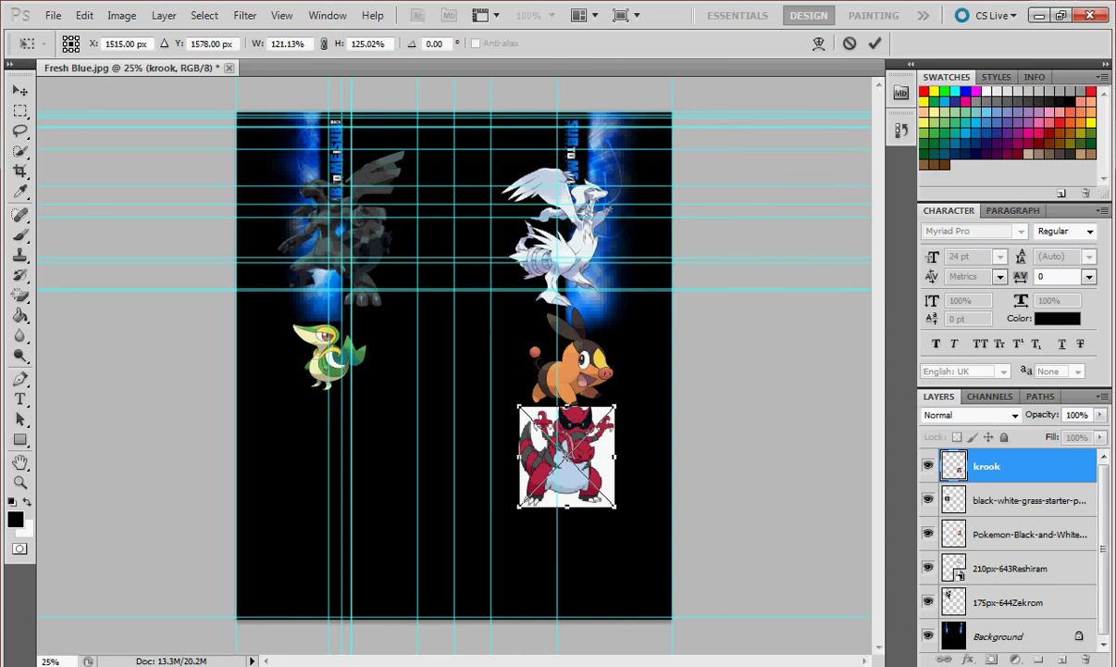
pyautogui.rightClick(567, 441)
pyautogui.click(648, 195)
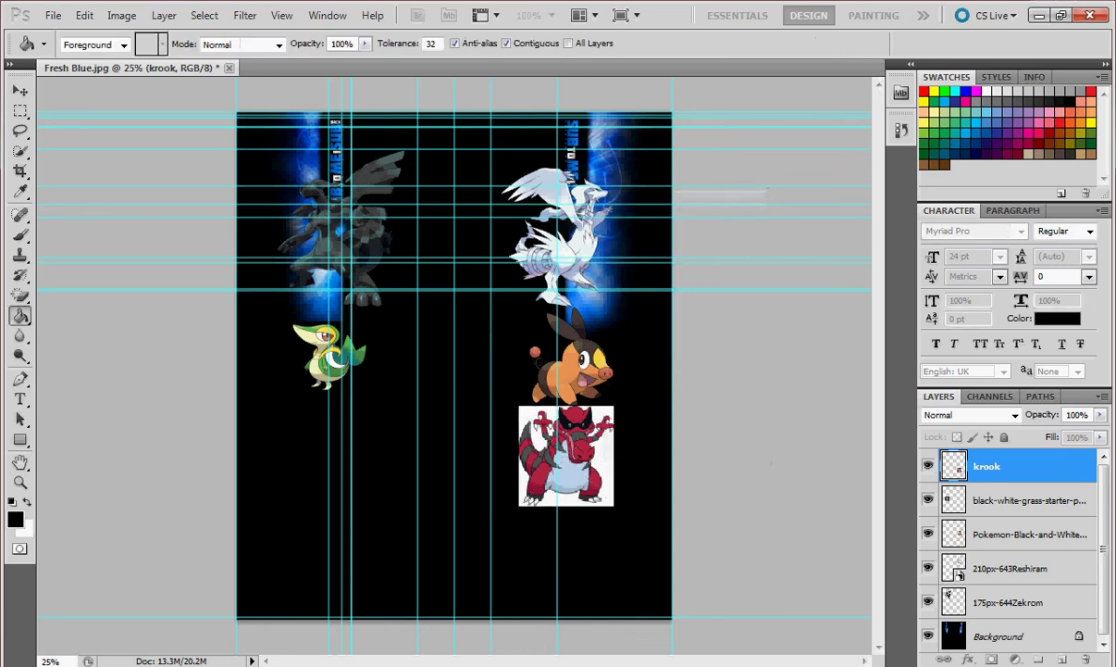
# - Rasterize the newly placed krook layer and fill the white areas around the character with black using the Paint Bucket
pyautogui.click(600, 453)
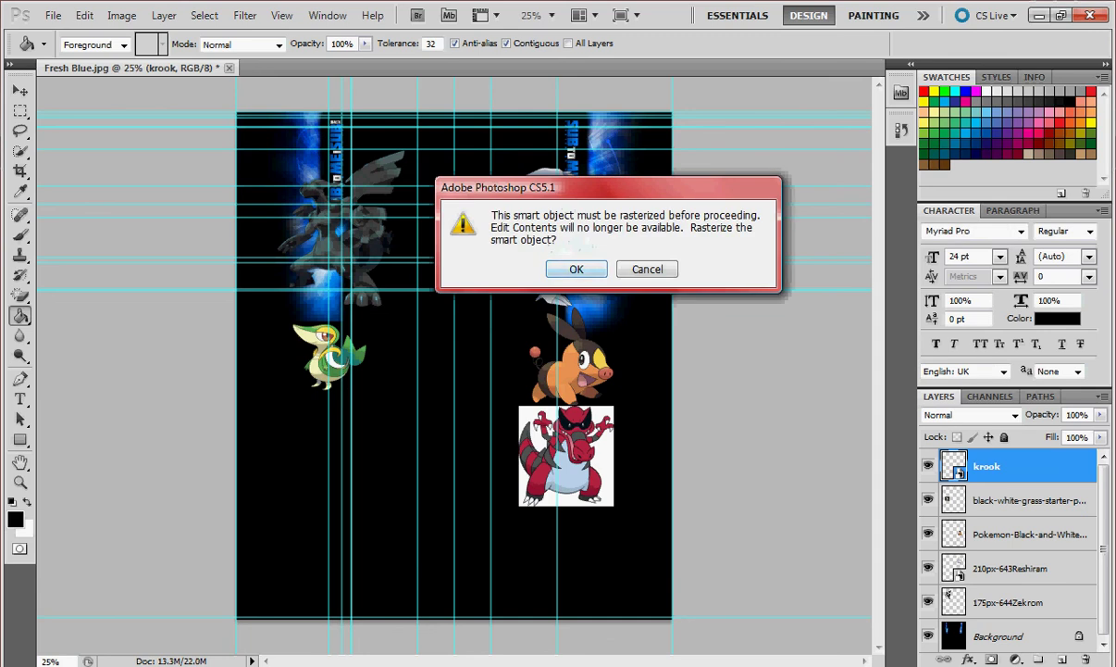
pyautogui.press('Return')
pyautogui.click(602, 454)
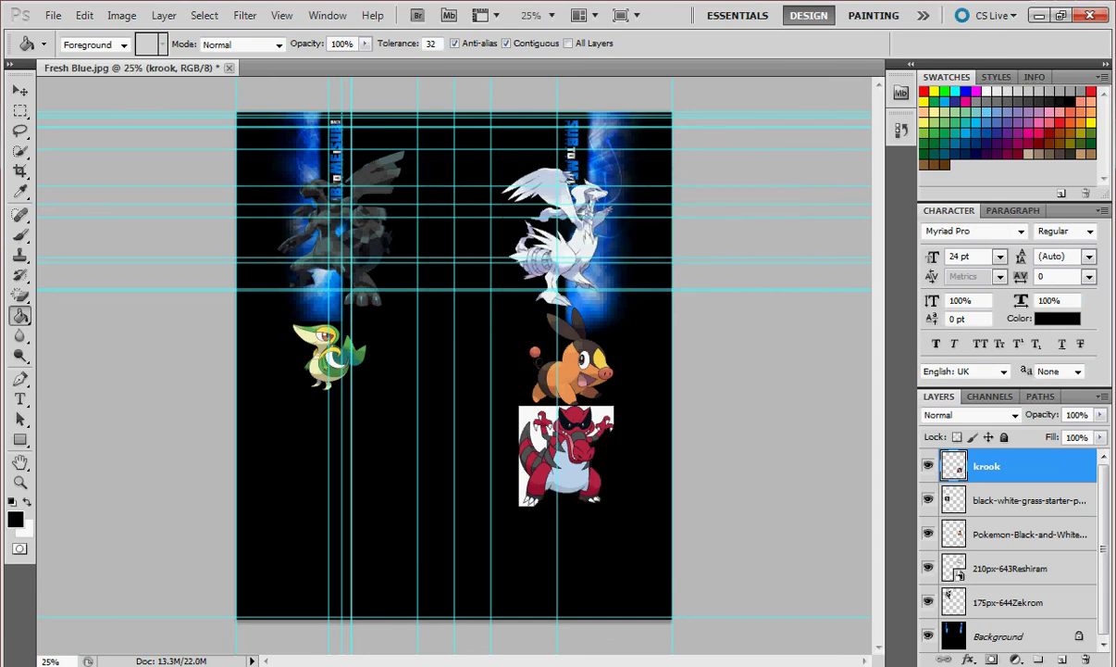
pyautogui.click(523, 483)
pyautogui.click(526, 419)
pyautogui.click(602, 416)
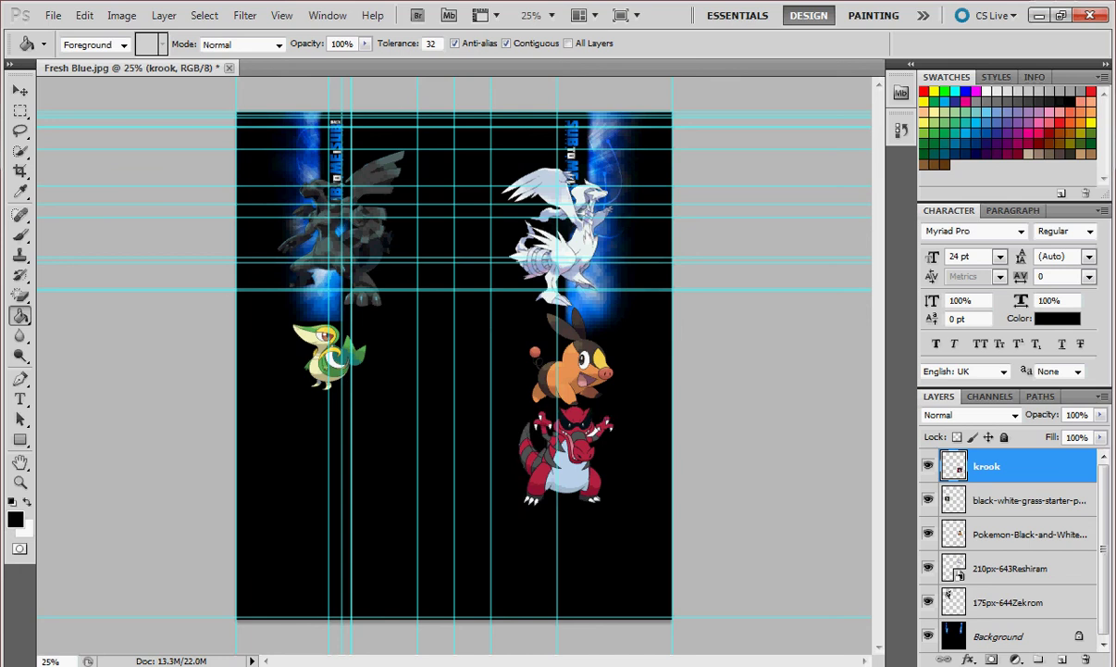
pyautogui.click(593, 431)
# - Import the darmanitan image from the Downloads folder and place it below the green grass starter, scaled to about 172% wide and 206% high
pyautogui.hotkey('alt', 'Tab')
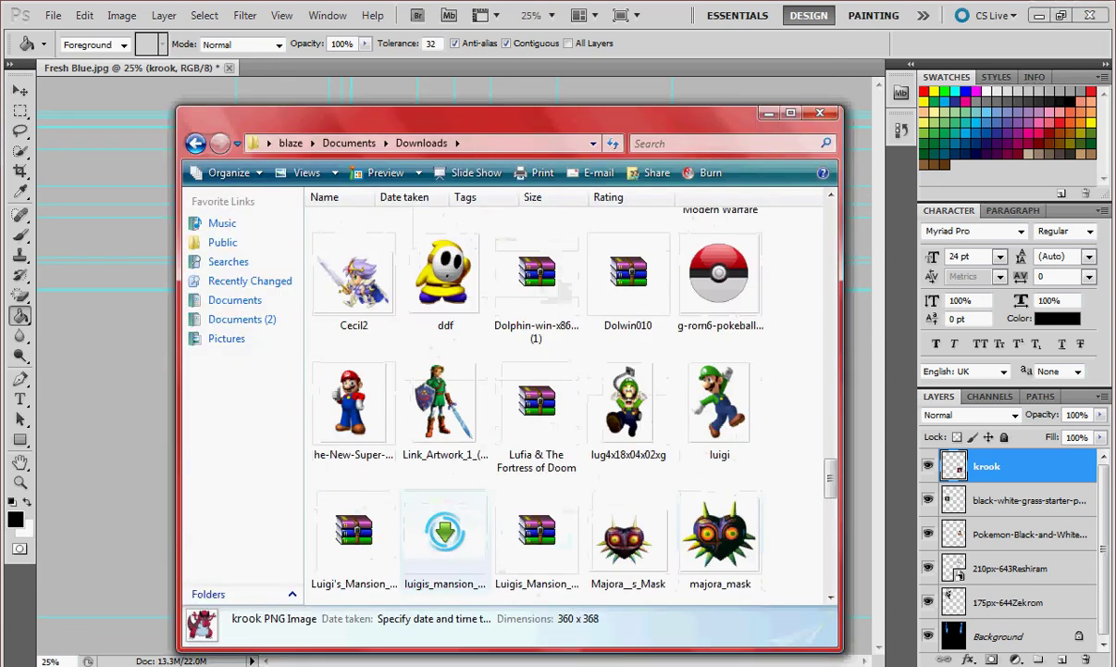
pyautogui.moveTo(353, 532); pyautogui.dragTo(111, 481)
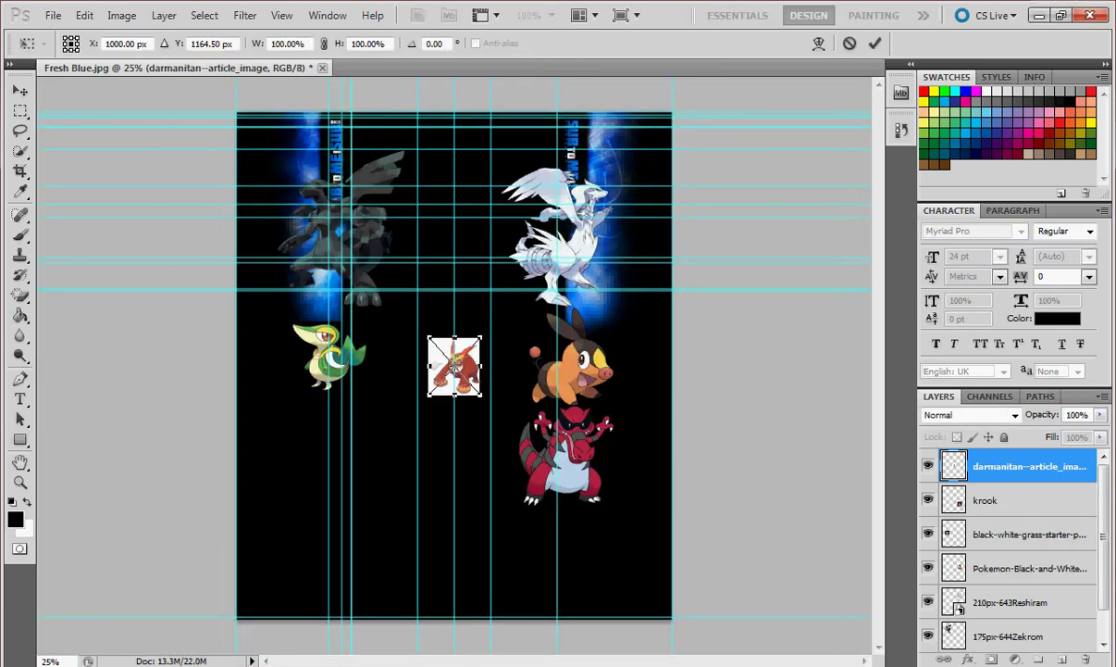
pyautogui.moveTo(428, 395); pyautogui.dragTo(370, 455)
pyautogui.moveTo(426, 398); pyautogui.dragTo(341, 448)
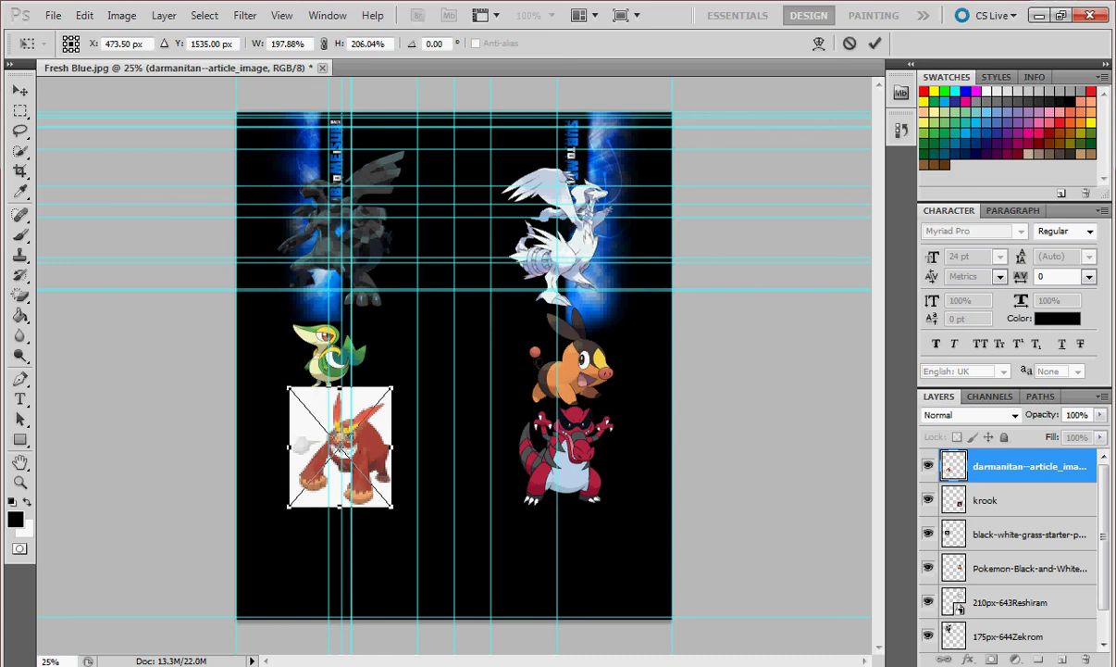
pyautogui.moveTo(392, 447); pyautogui.dragTo(334, 452)
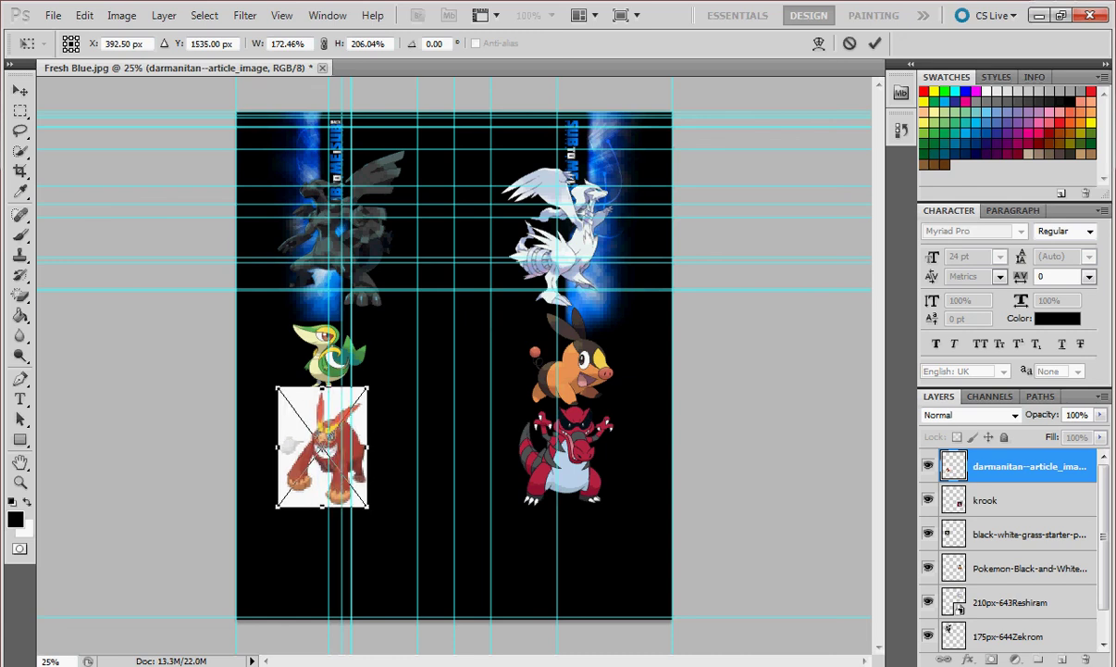
pyautogui.rightClick(330, 180)
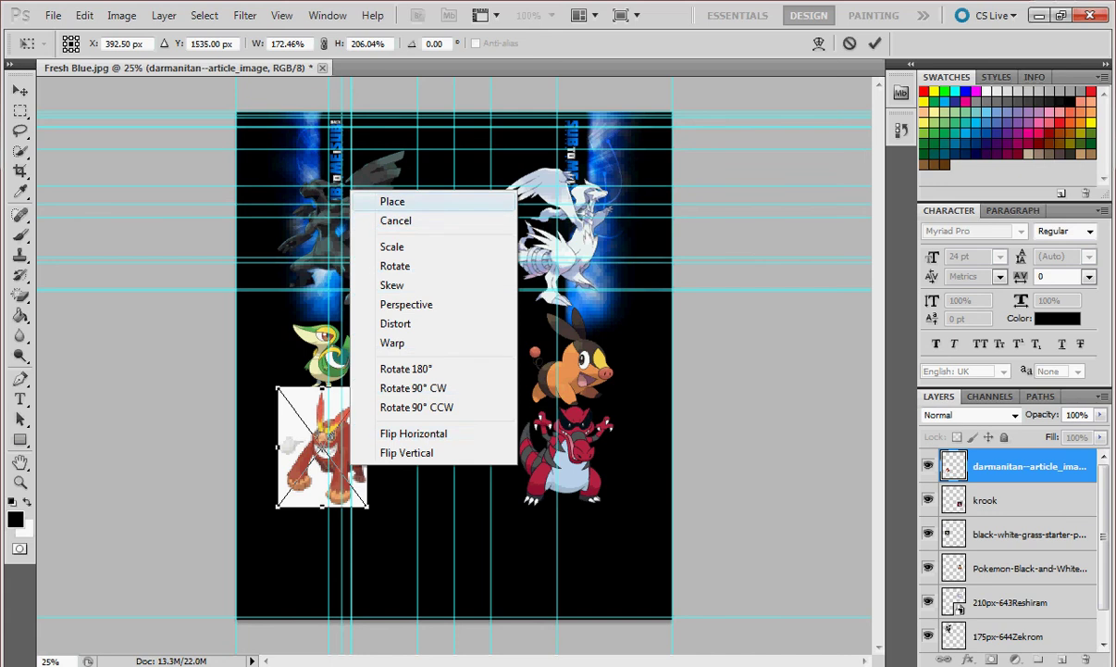
pyautogui.click(392, 200)
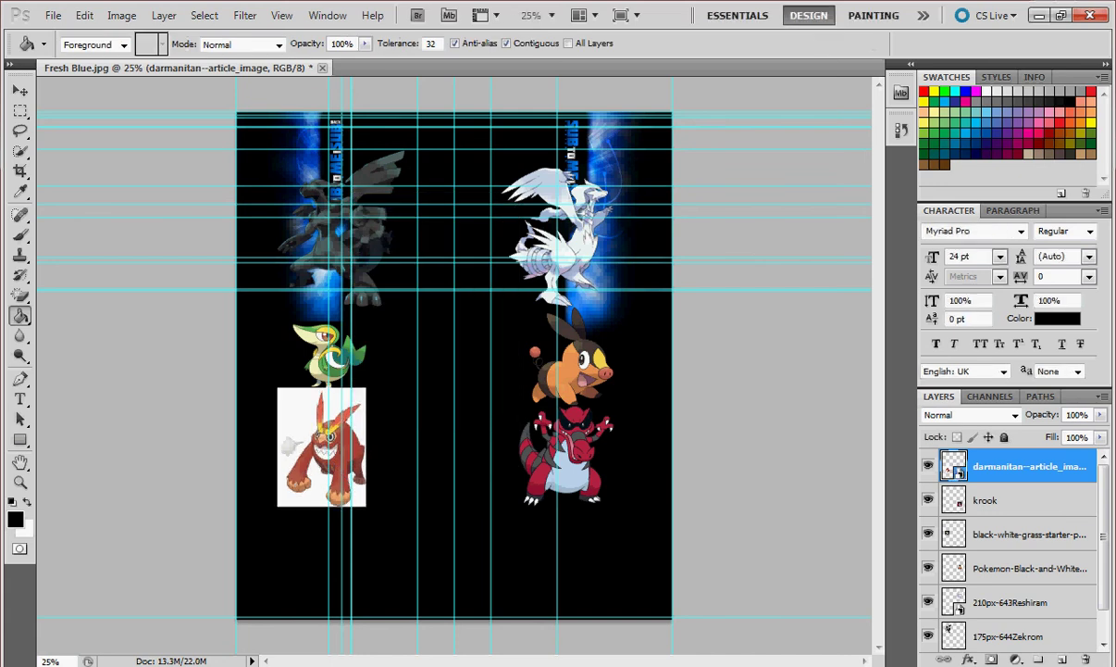
# - Rasterize the darmanitan layer and fill the white area around the character with black using the Paint Bucket
pyautogui.click(298, 413)
pyautogui.click(576, 268)
pyautogui.click(298, 412)
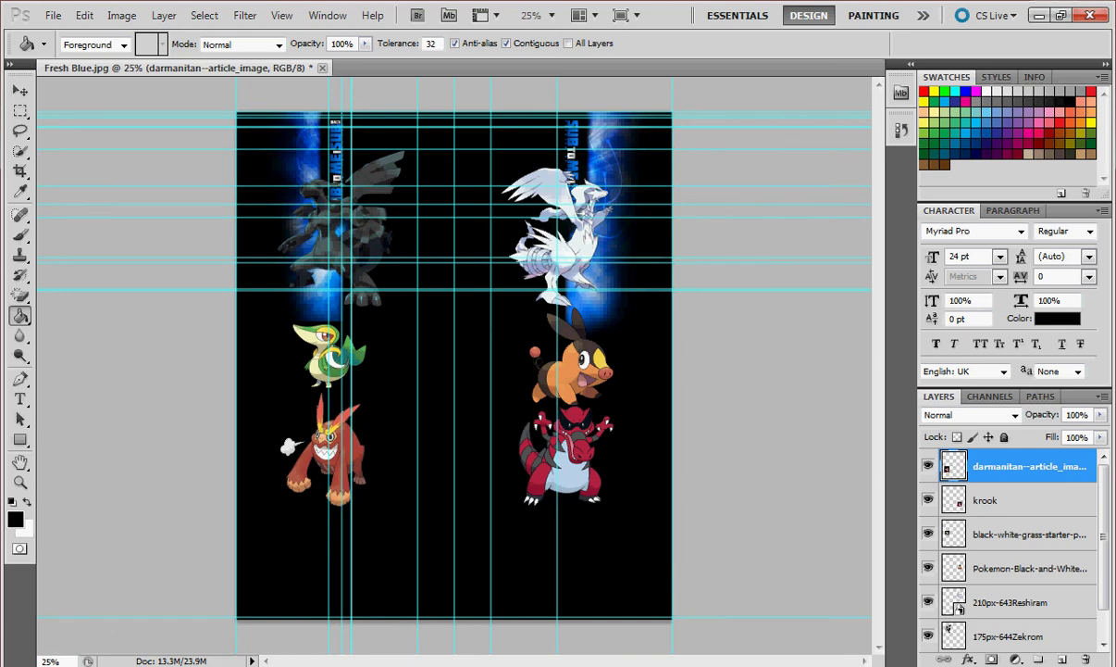
# - Delete the Background layer and fill the transparent area of the 175px-644Zekrom layer with black using the Paint Bucket
pyautogui.scroll(-1, 1014, 547)
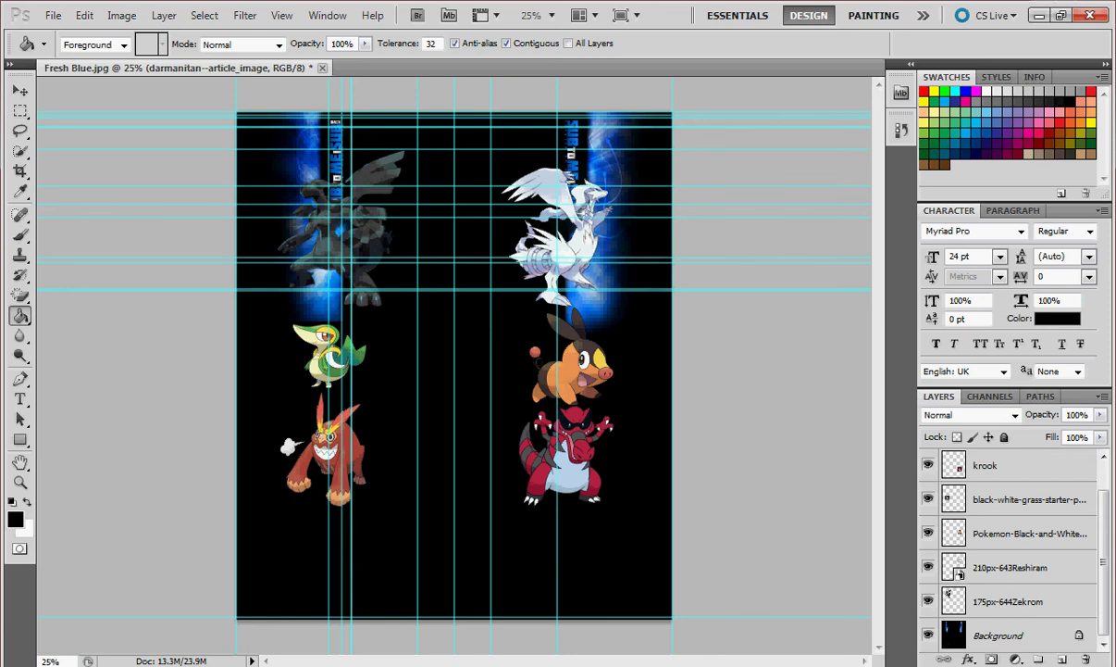
pyautogui.rightClick(1005, 633)
pyautogui.click(856, 522)
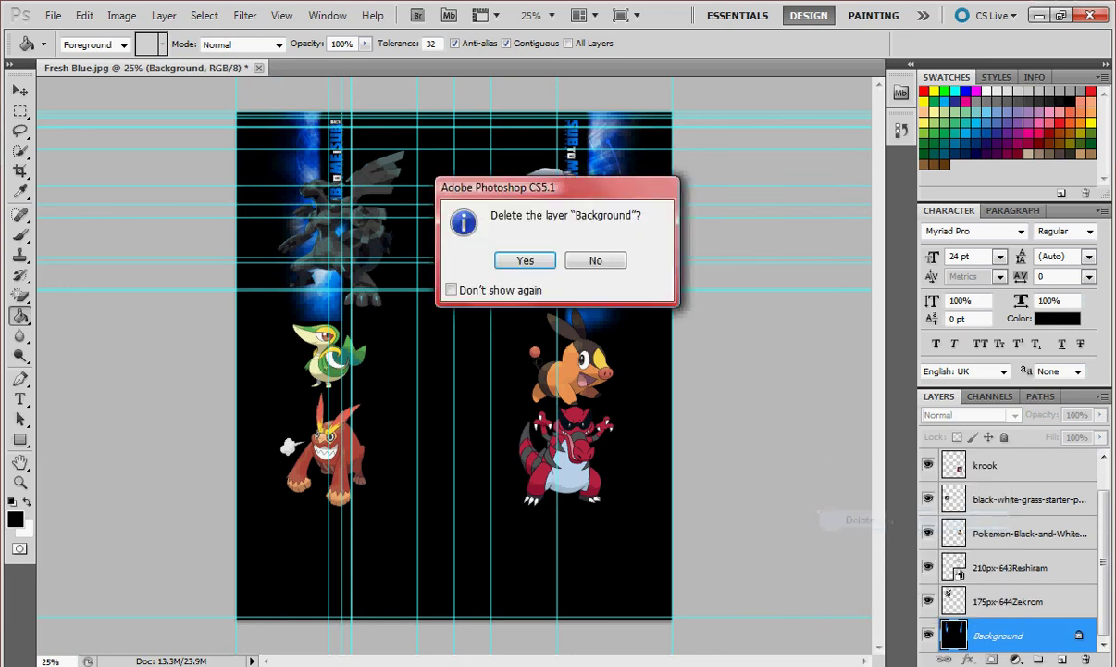
pyautogui.click(525, 260)
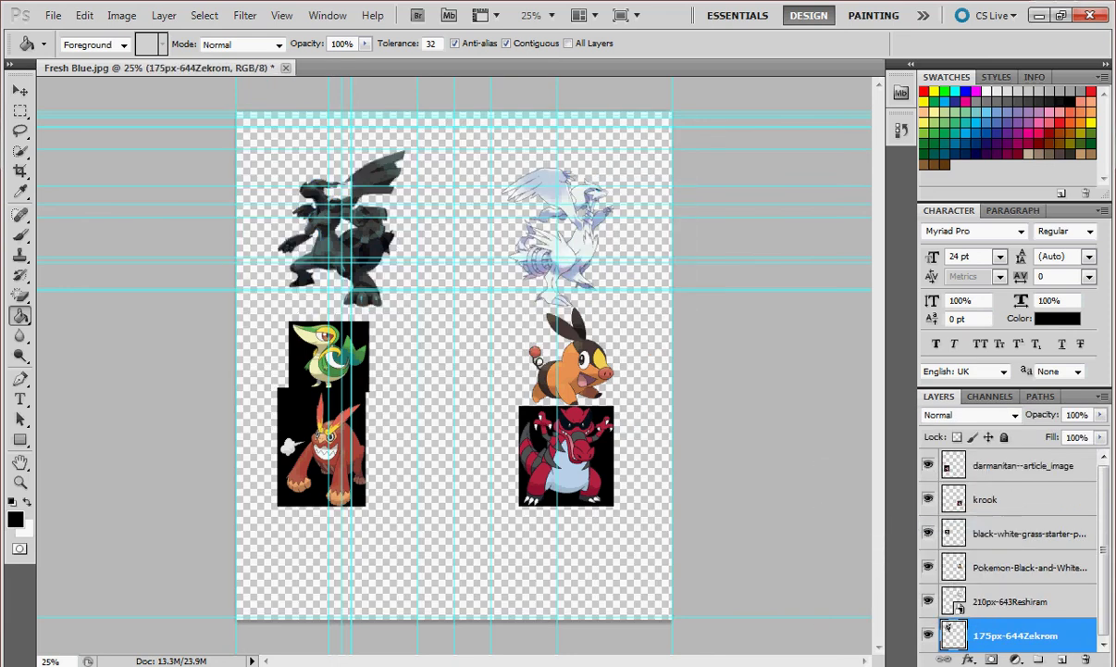
pyautogui.click(345, 225)
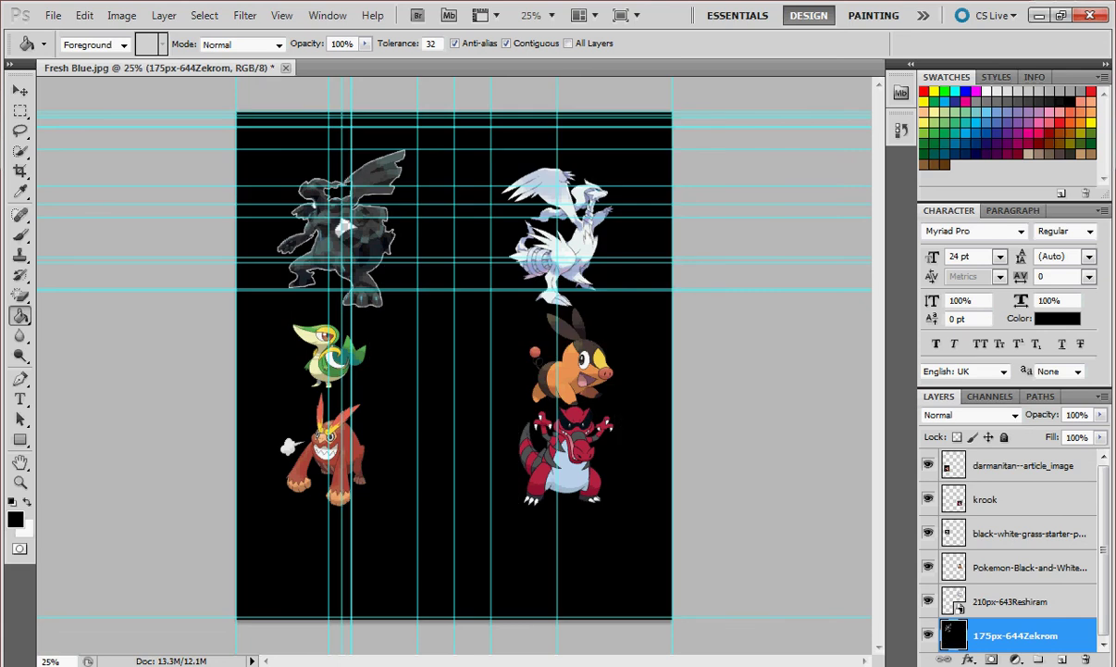